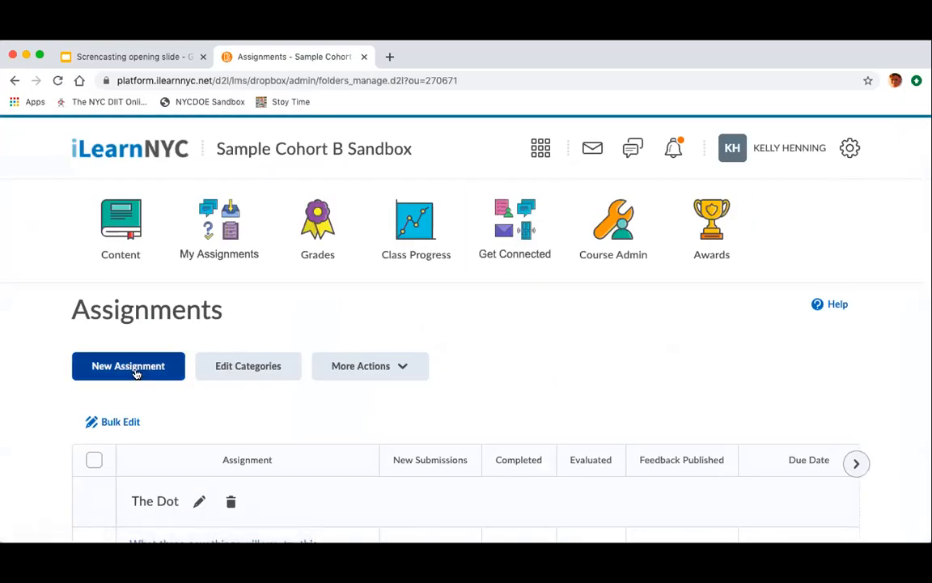
Create a new assignment named "The Dot Final Assignment".
click(136, 369)
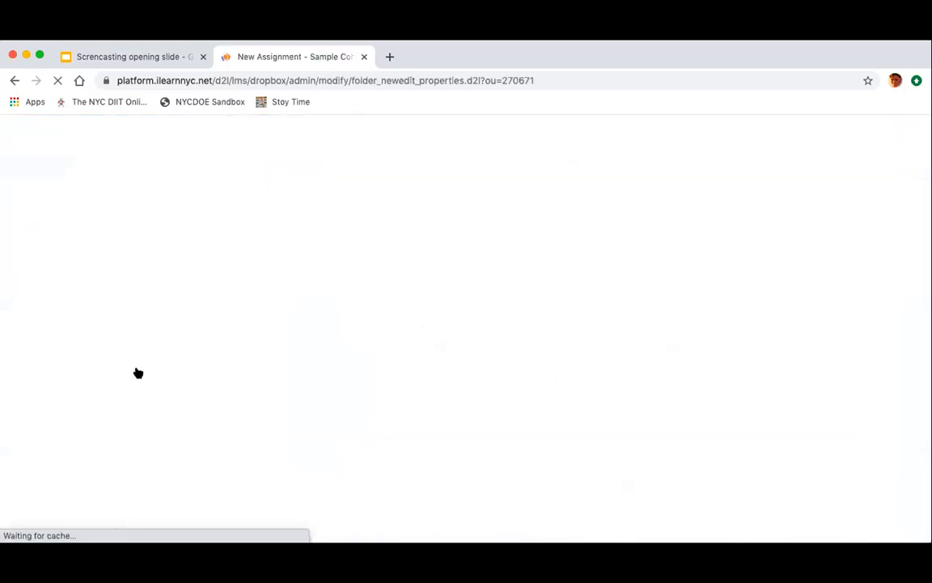
click(124, 442)
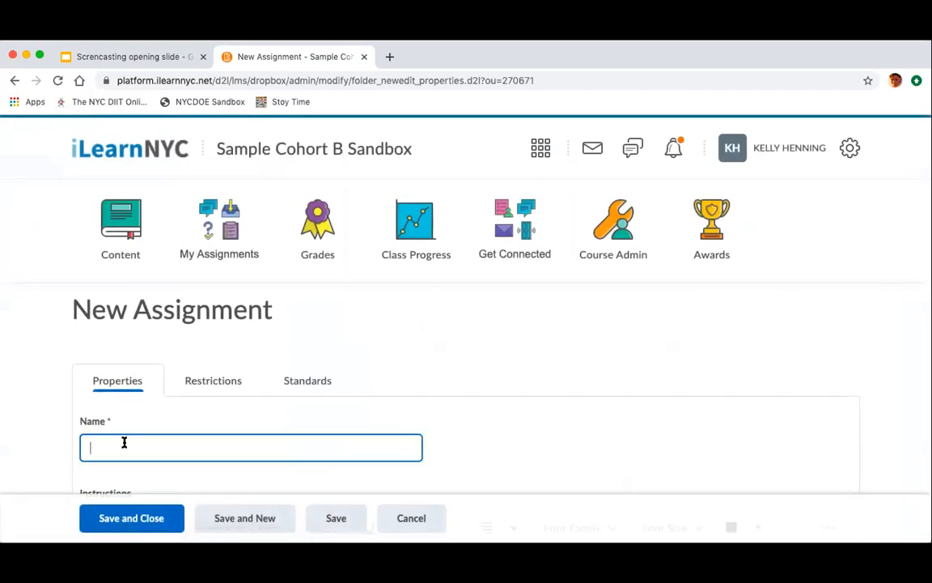
scroll(124, 442, down, 1)
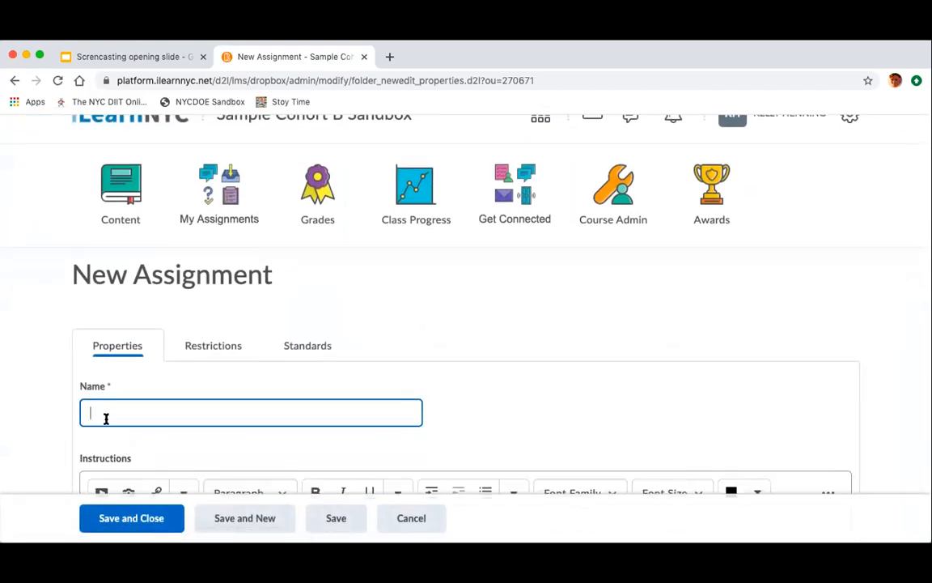
text(The Dot Final Assignment)
Enter the assignment instructions "Please download the document, complete it, and upload it.".
scroll(219, 391, down, 3)
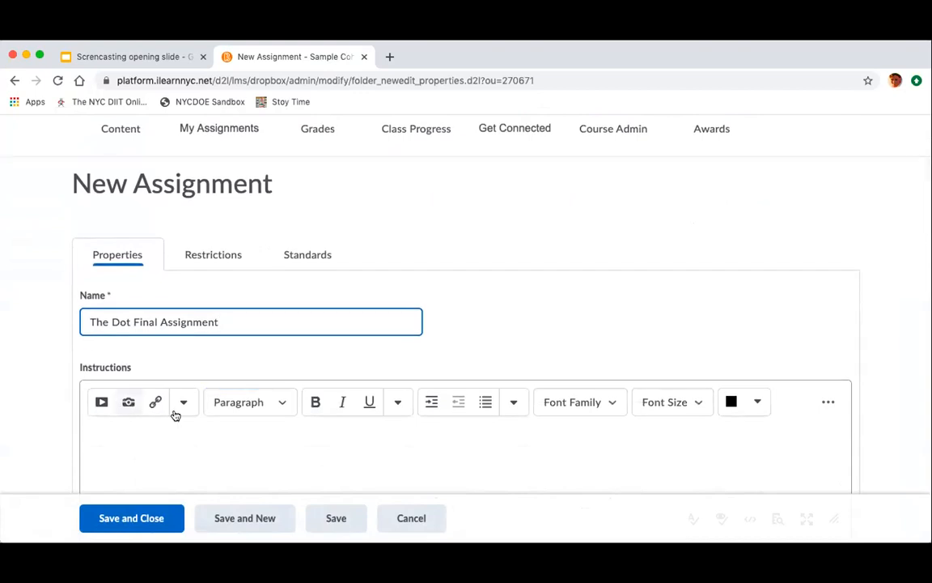
scroll(94, 433, down, 1)
click(94, 407)
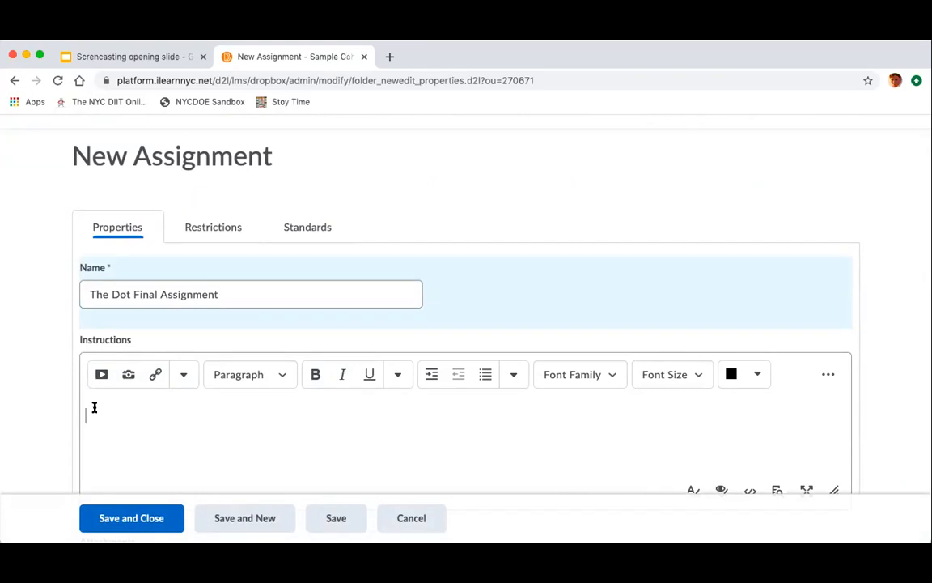
text(Please download the )
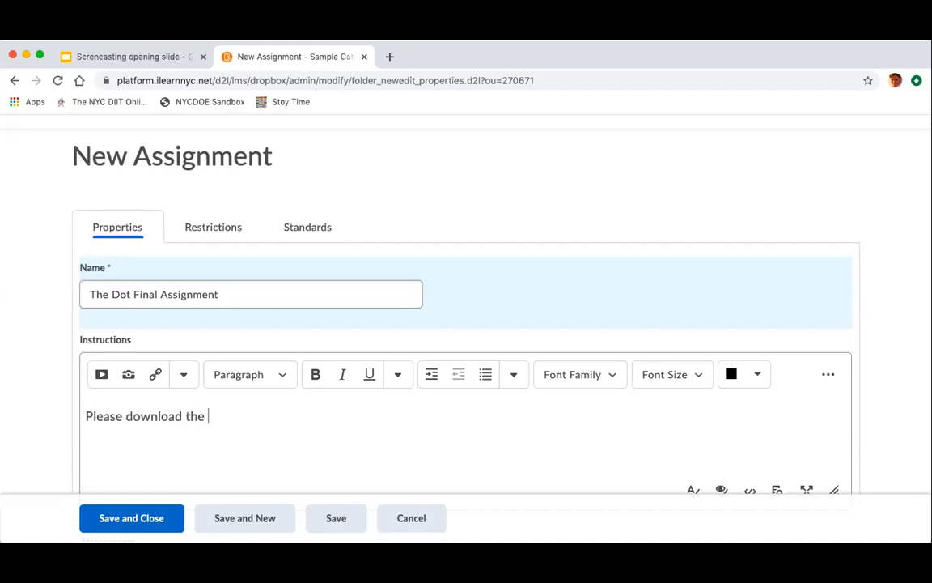
text(documnet,)
key(BackSpace)
key(BackSpace)
key(BackSpace)
key(BackSpace)
key(BackSpace)
text(ent, c)
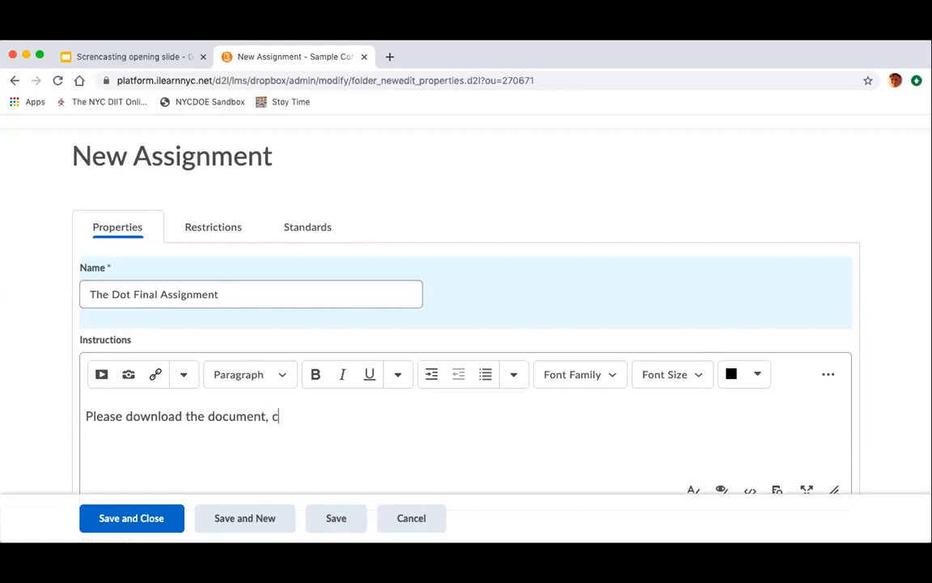
text(omplete it, and)
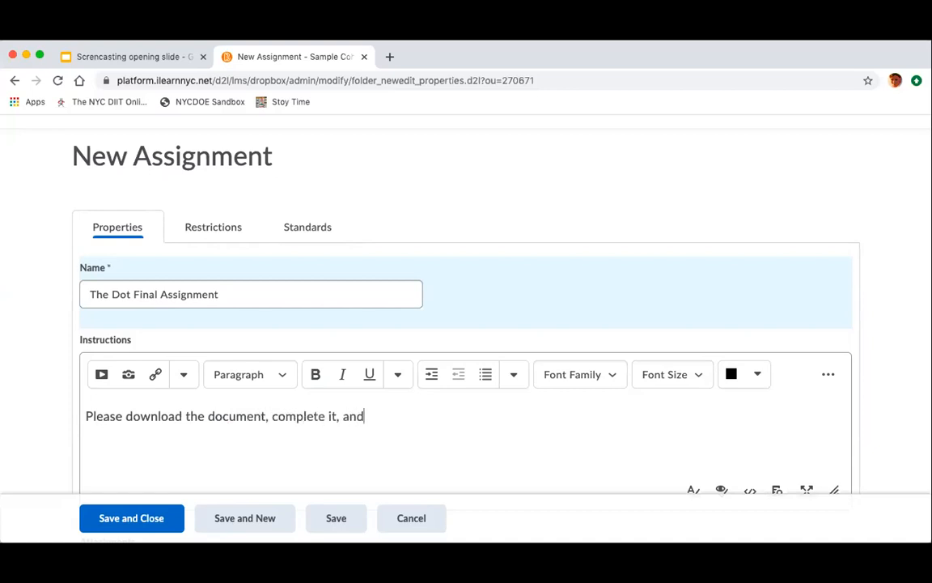
text( upload it.)
Attach the file The Dot.pdf from the computer to the assignment.
scroll(222, 431, down, 3)
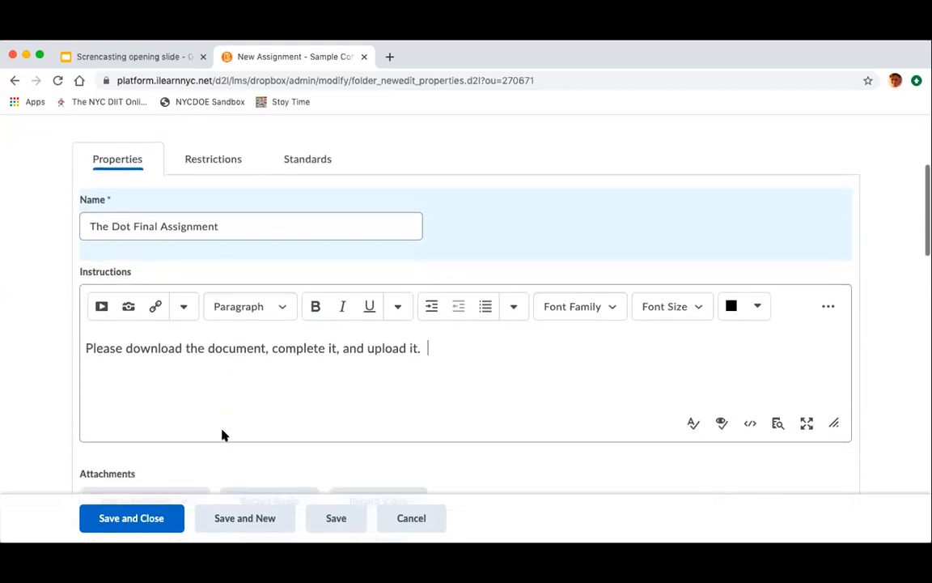
scroll(222, 435, down, 3)
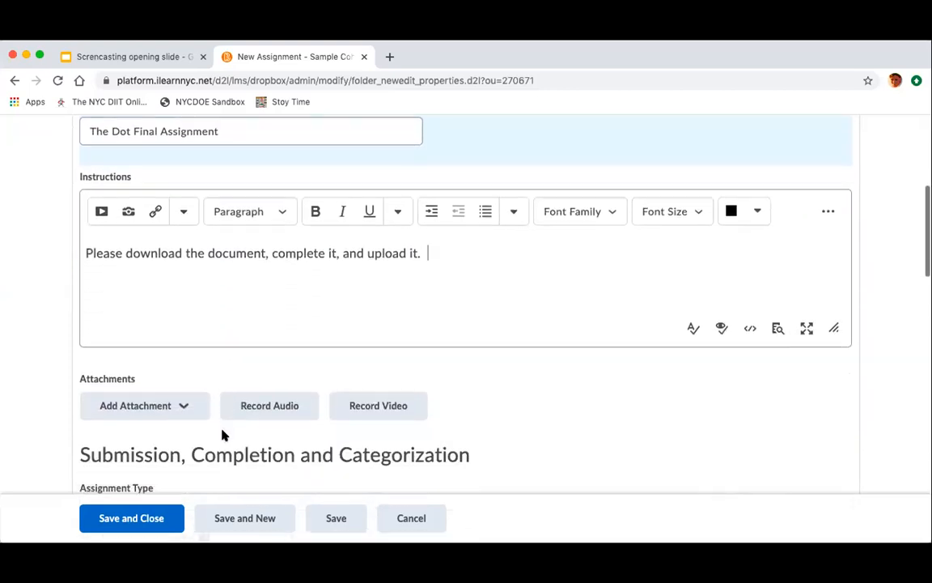
click(161, 404)
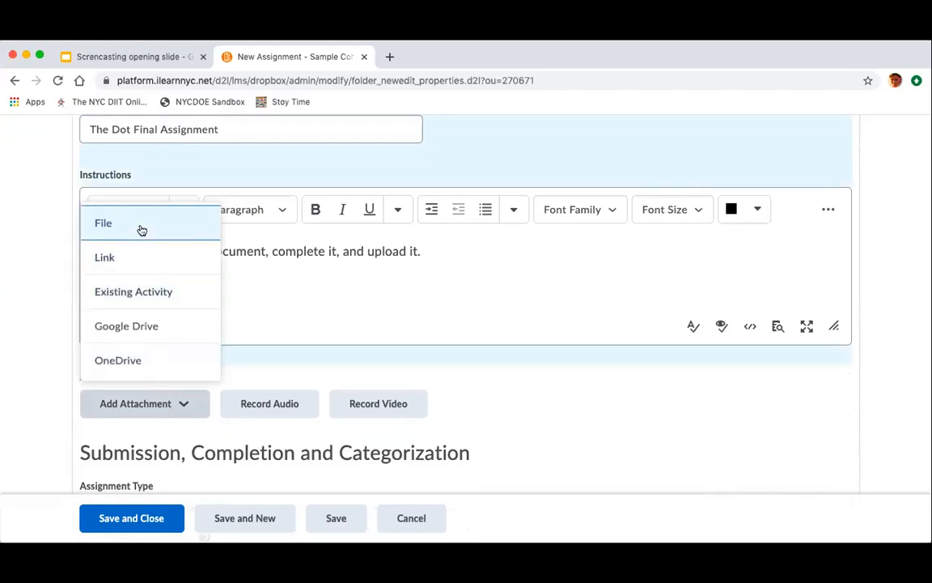
click(140, 229)
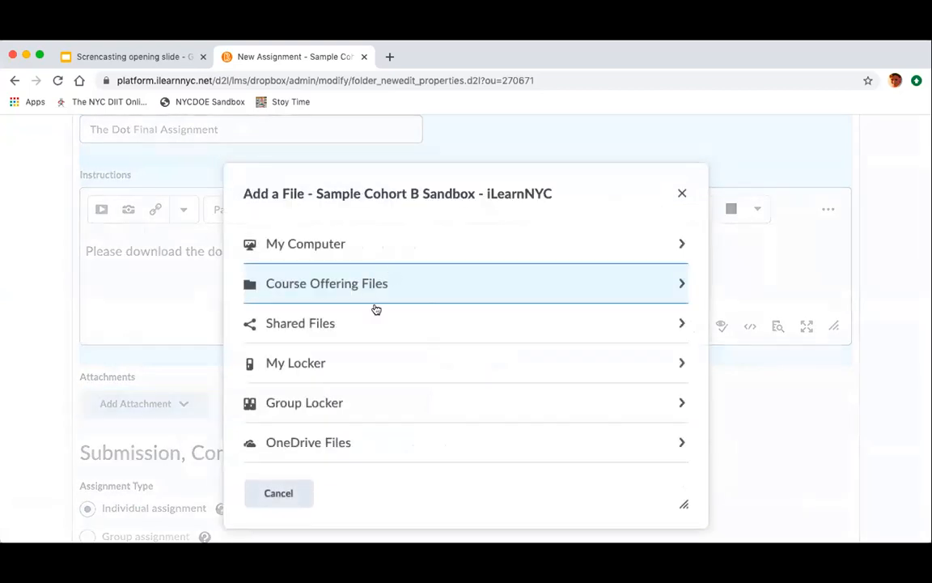
click(314, 255)
click(315, 260)
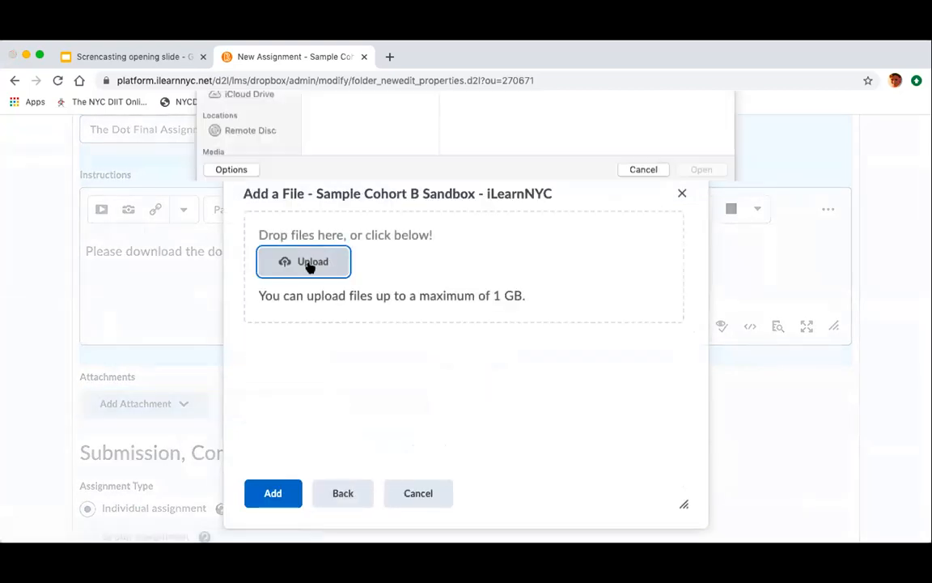
scroll(370, 309, down, 2)
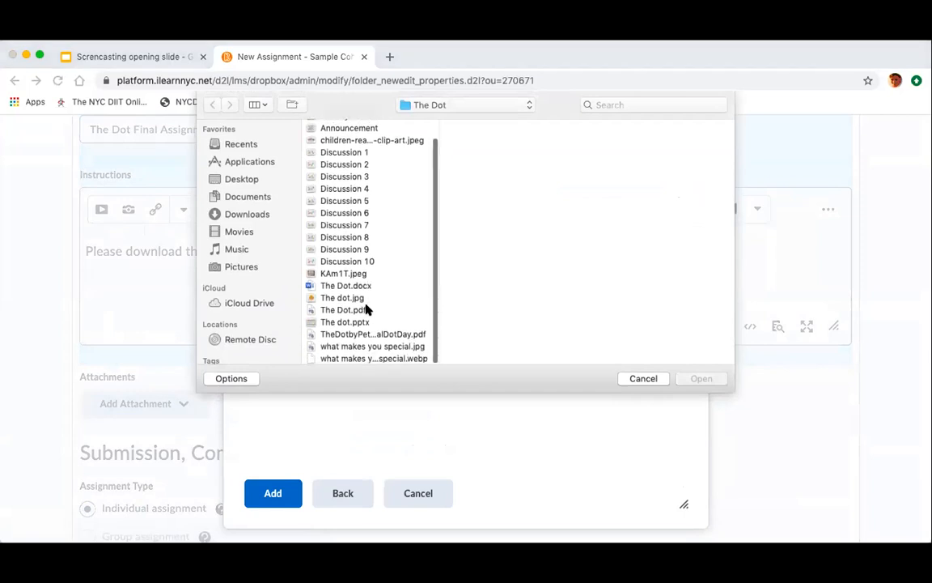
click(353, 310)
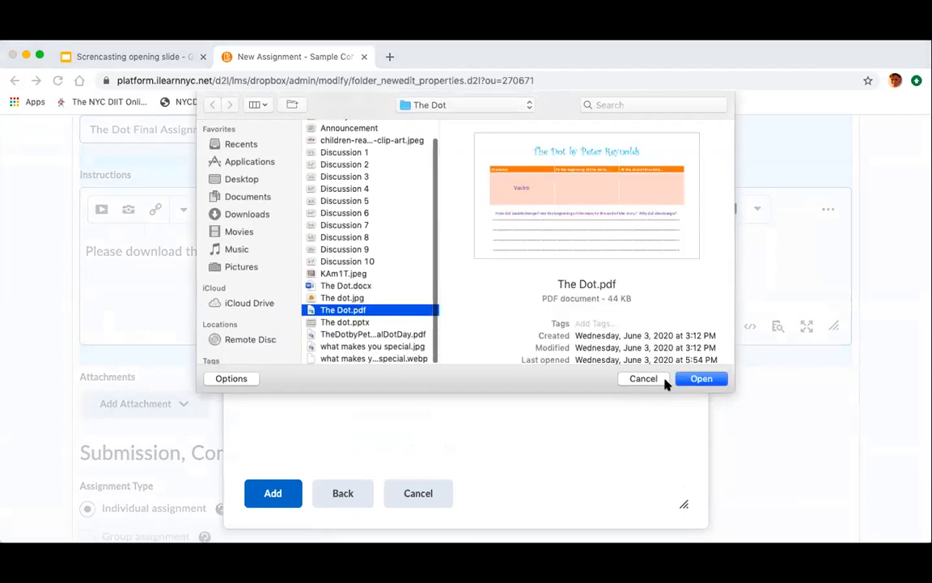
click(701, 378)
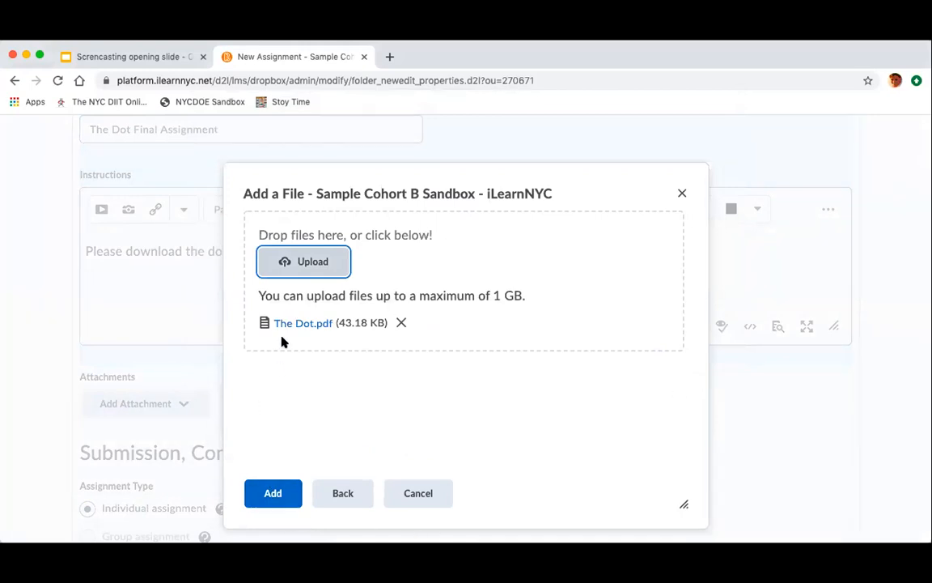
click(272, 495)
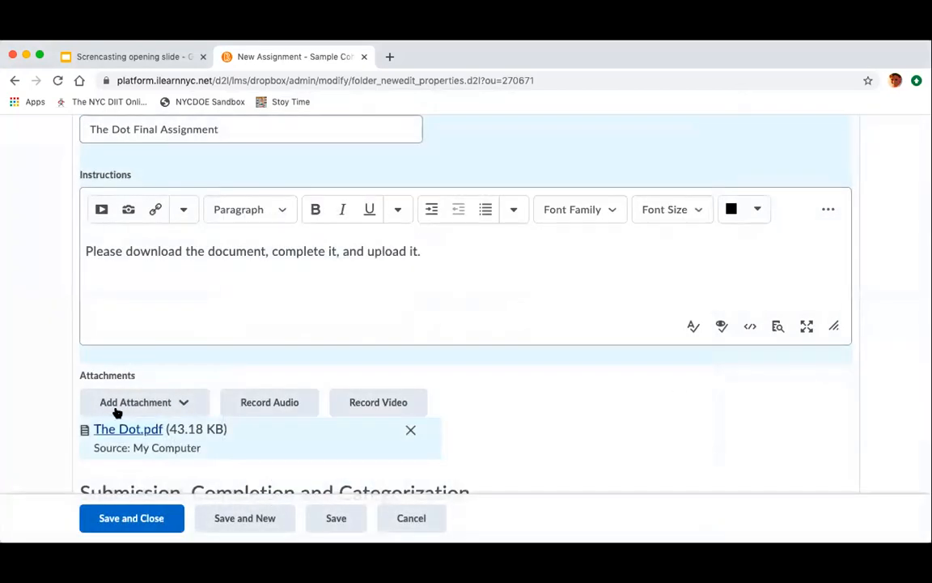
Choose File submission as the assignment's submission type.
scroll(130, 430, down, 3)
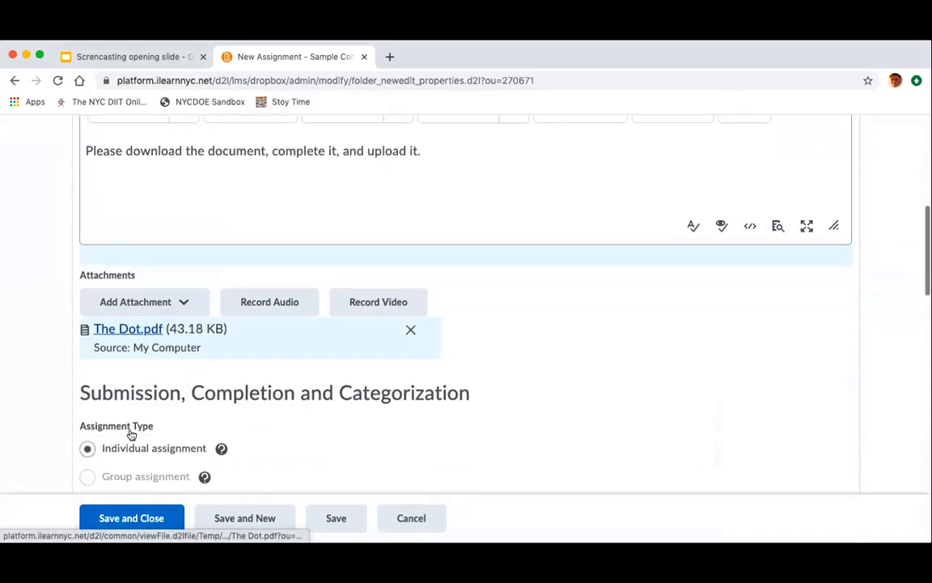
scroll(131, 434, down, 6)
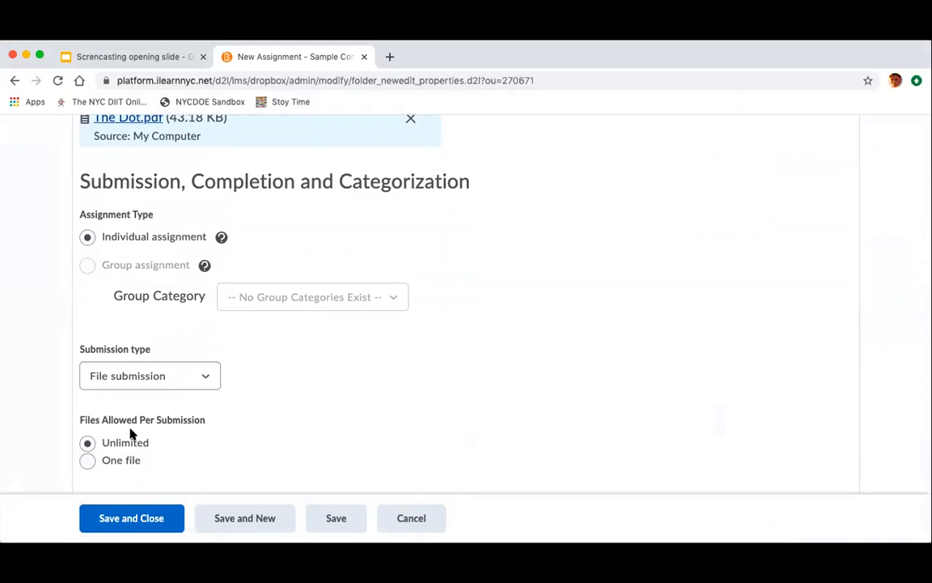
scroll(130, 435, down, 2)
click(200, 320)
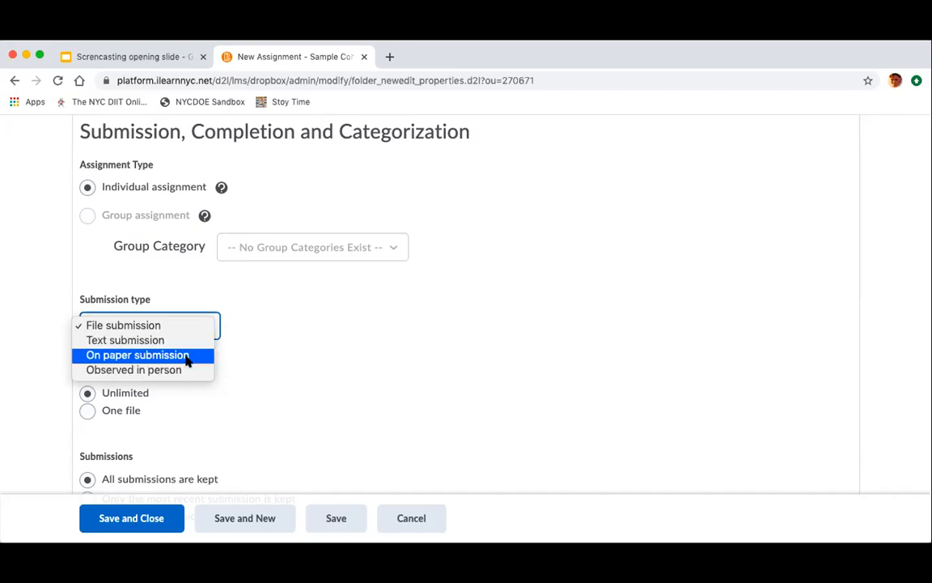
click(129, 325)
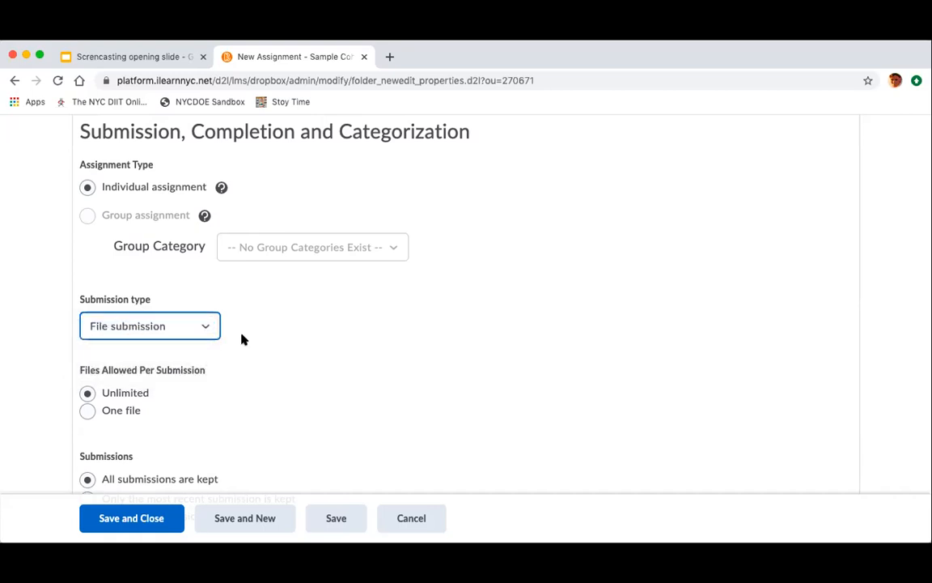
Limit each submission to one file and allow only one submission, leaving the notification email blank.
scroll(241, 338, down, 3)
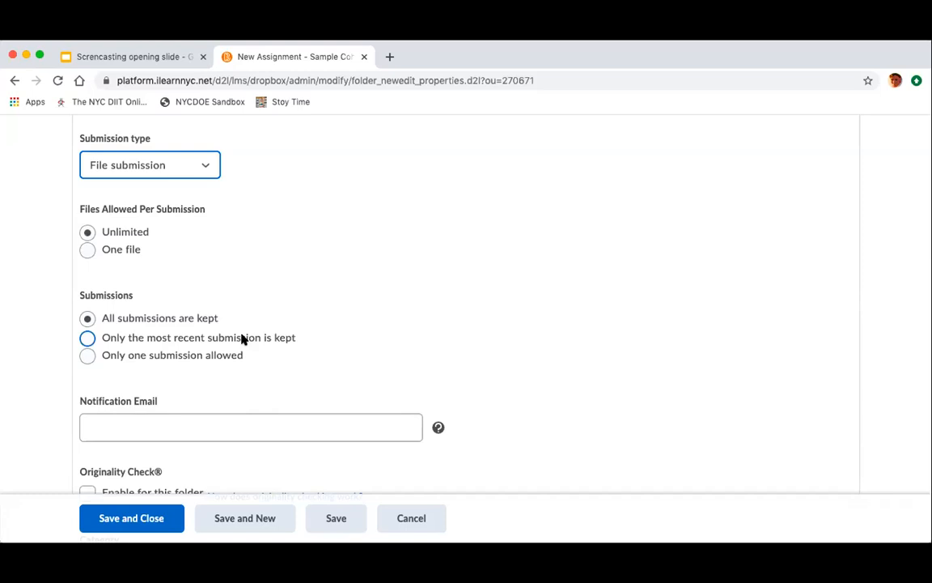
click(85, 251)
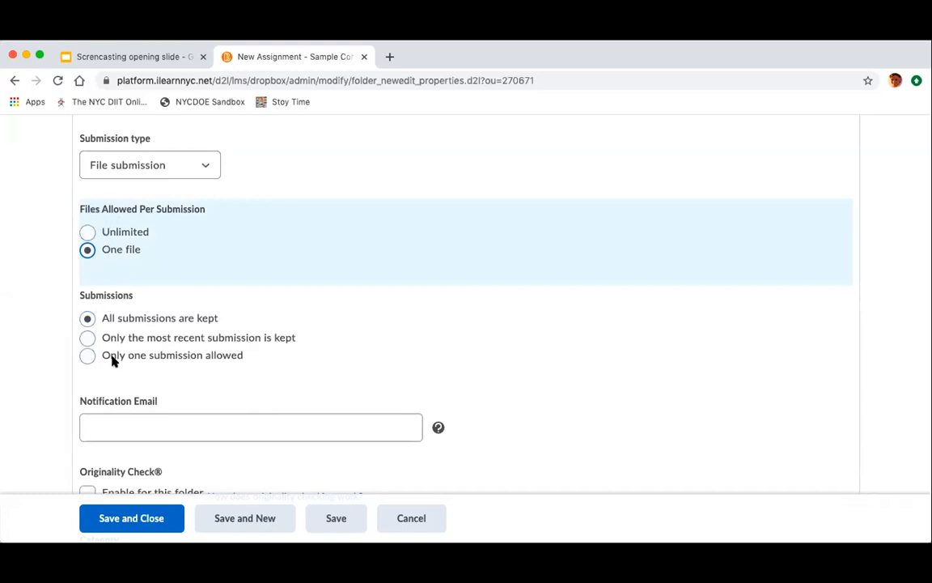
click(87, 320)
click(87, 357)
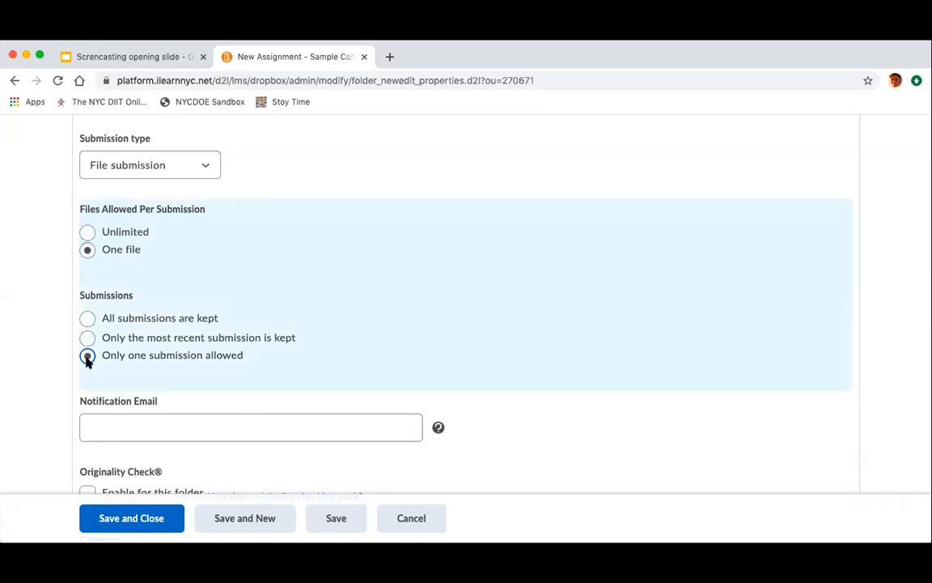
scroll(317, 362, down, 3)
click(316, 358)
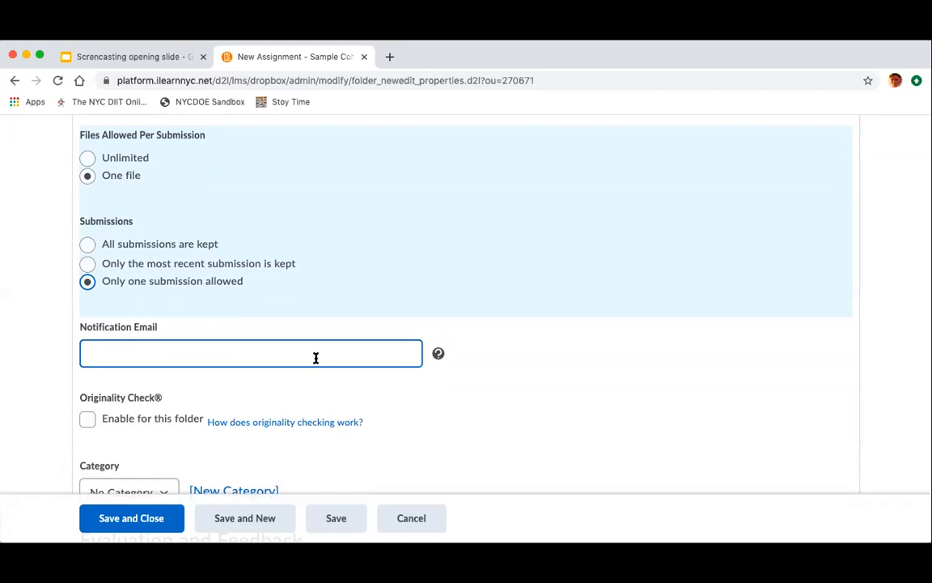
Create a submission category named "Final Project", but assign this assignment to the existing category The Dot.
scroll(314, 358, down, 6)
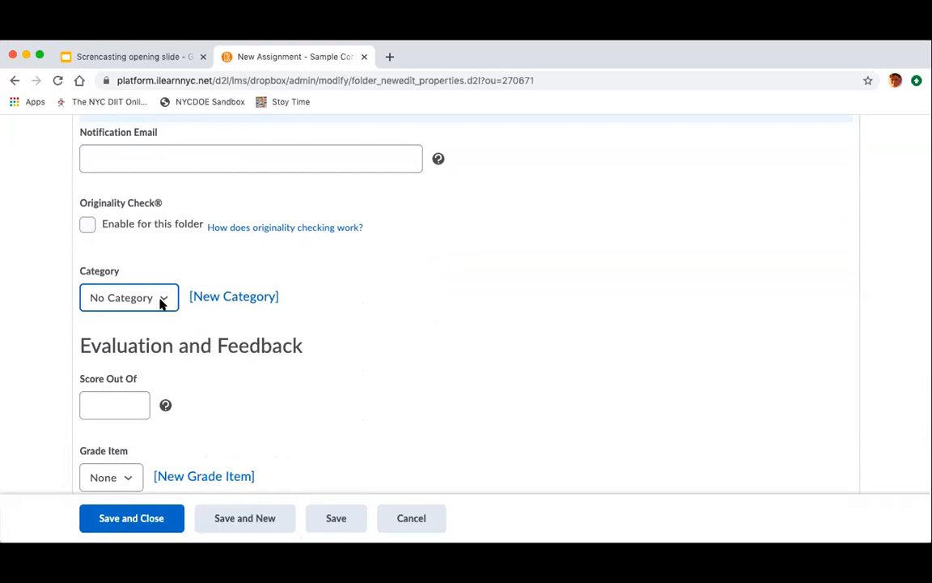
click(243, 298)
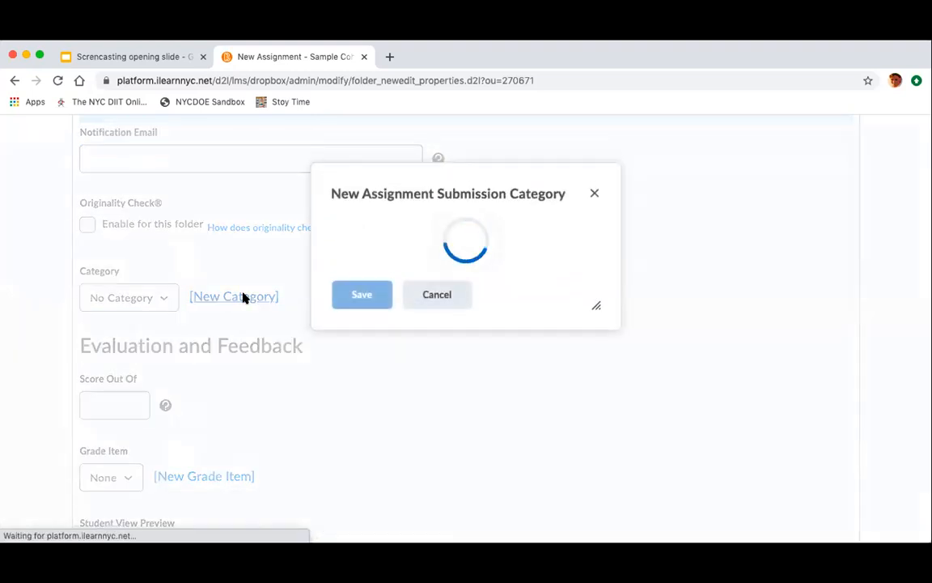
click(358, 270)
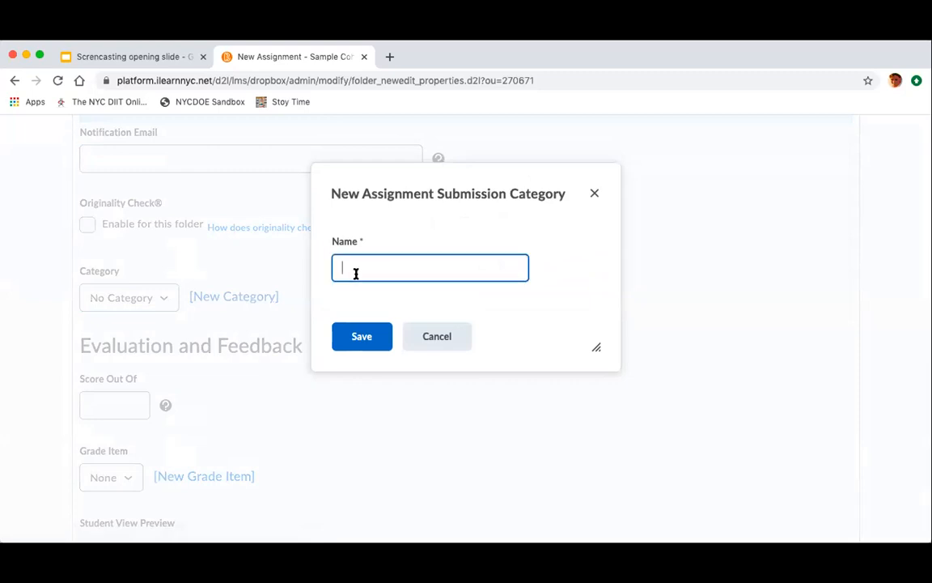
text(Fianl)
key(BackSpace)
key(BackSpace)
text(nal Project)
click(365, 343)
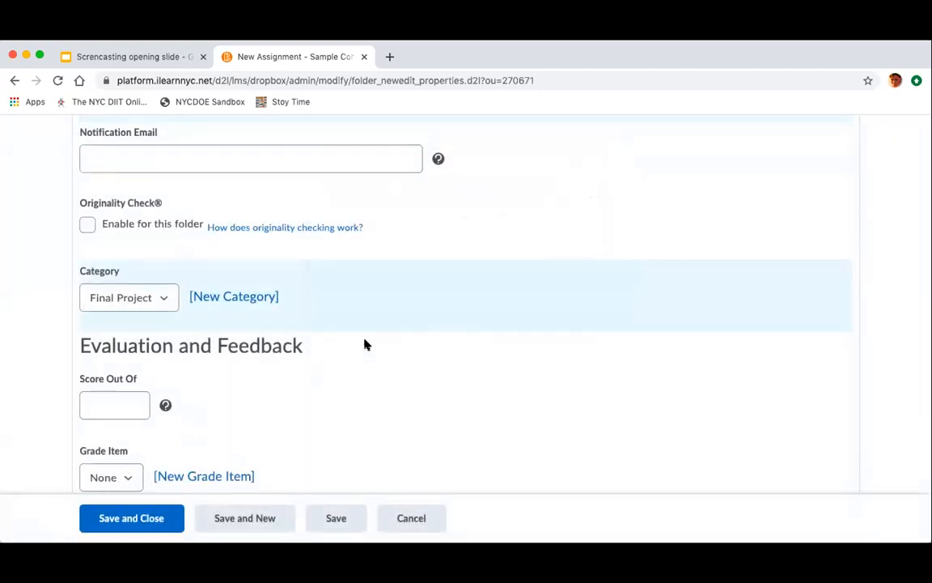
click(156, 303)
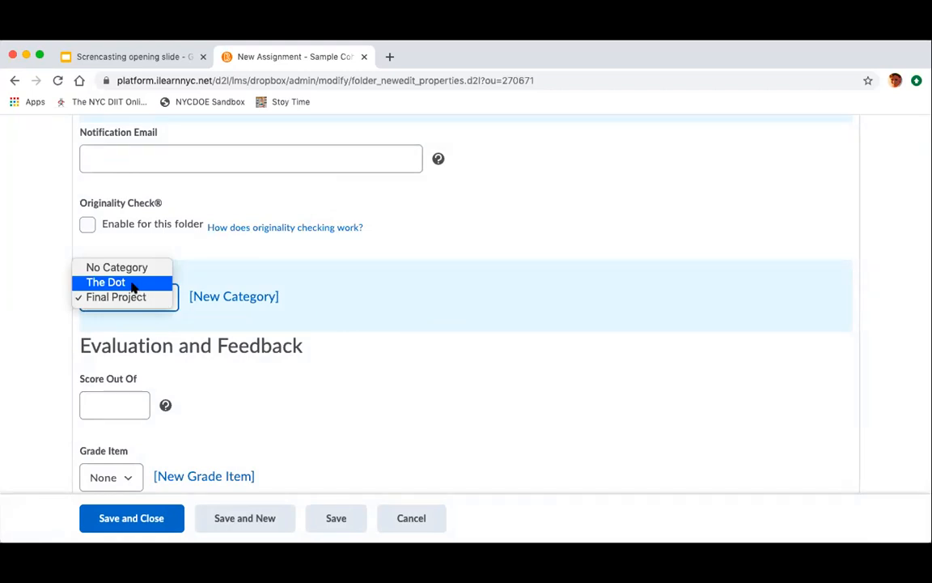
click(133, 287)
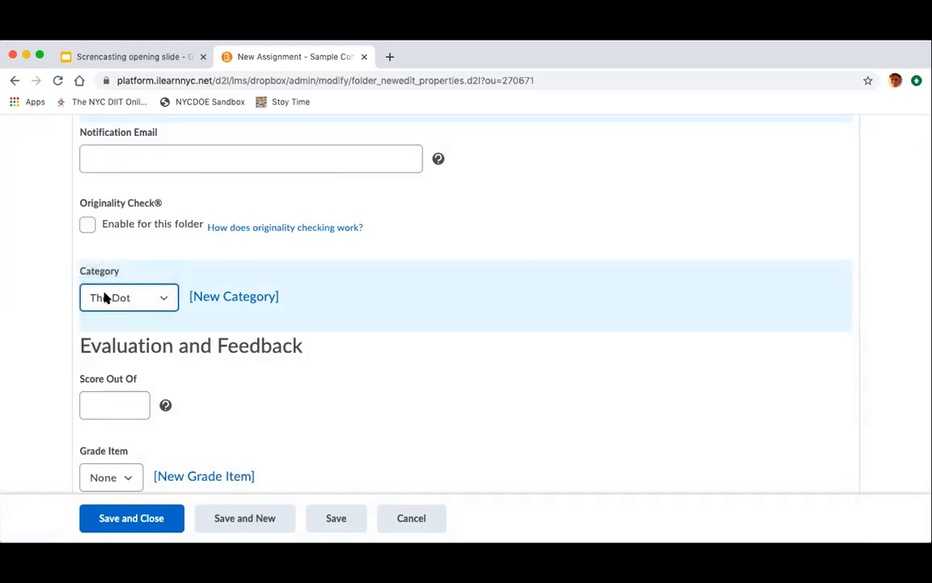
Set the assignment's score to be out of 25.
scroll(117, 310, down, 3)
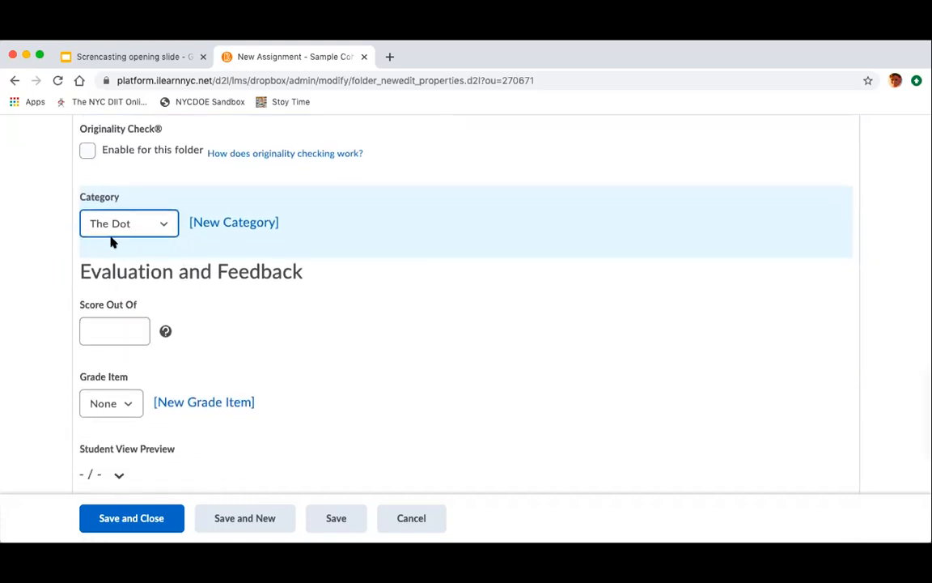
scroll(111, 257, down, 3)
click(104, 245)
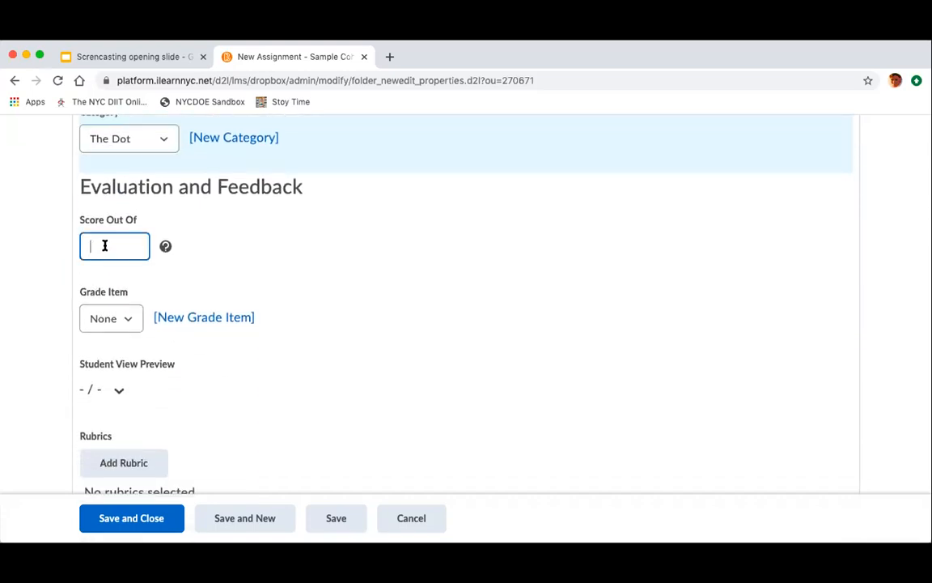
text(25)
click(197, 275)
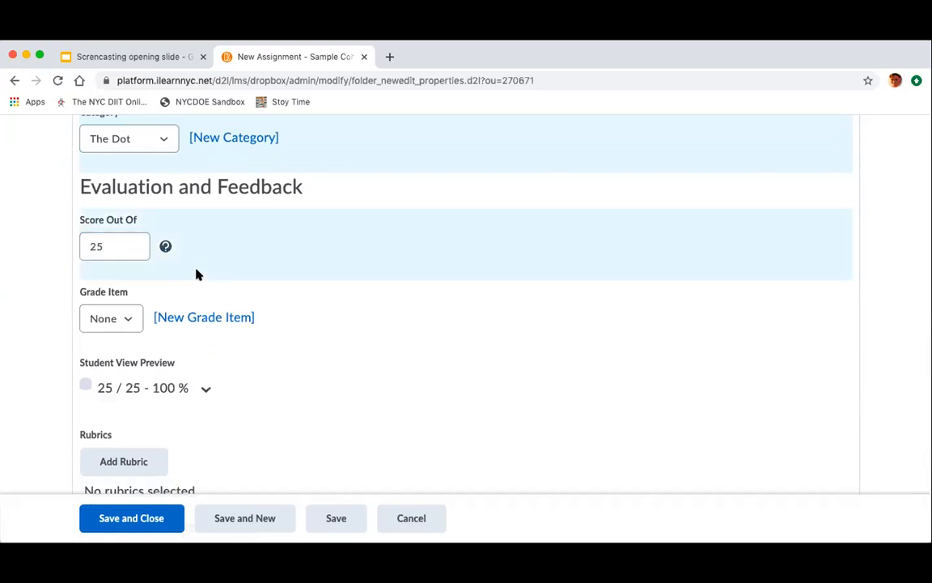
scroll(303, 294, down, 1)
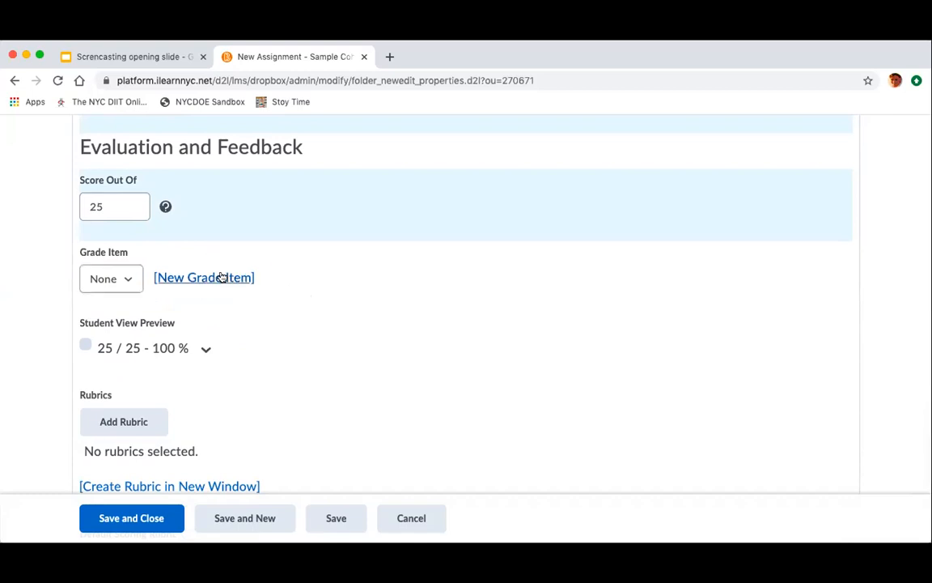
Examine the assignment's remaining evaluation options and its due date, availability, release condition and special access restrictions.
scroll(226, 305, down, 3)
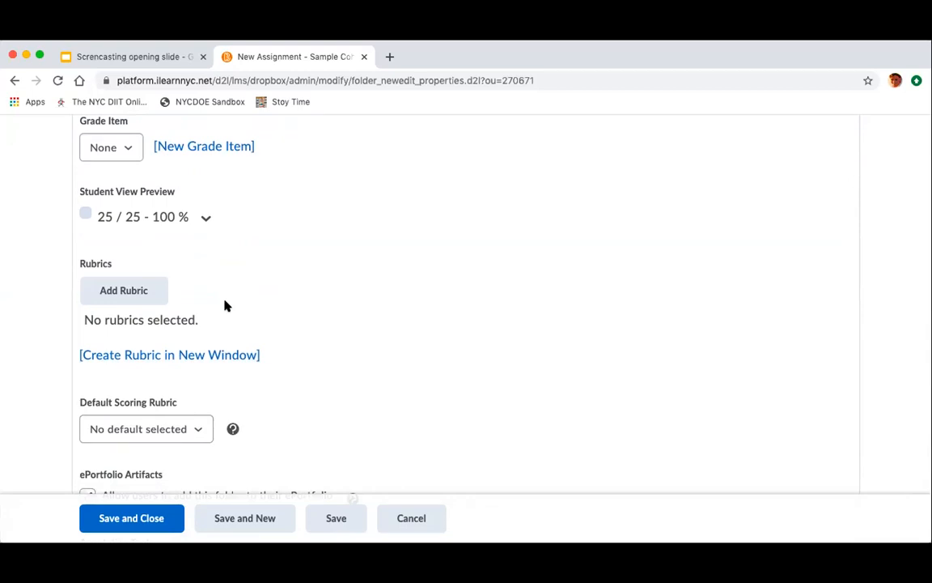
scroll(225, 305, down, 3)
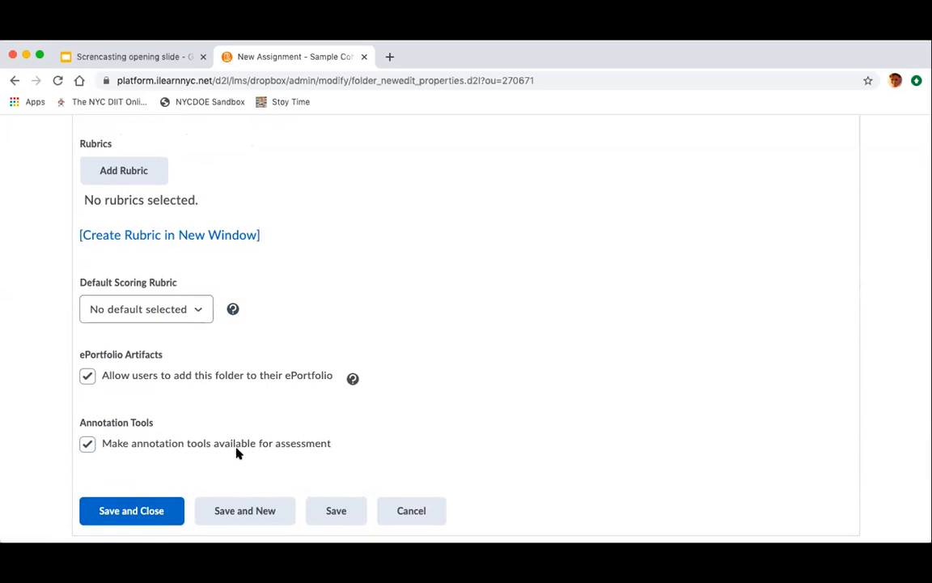
scroll(237, 453, up, 20)
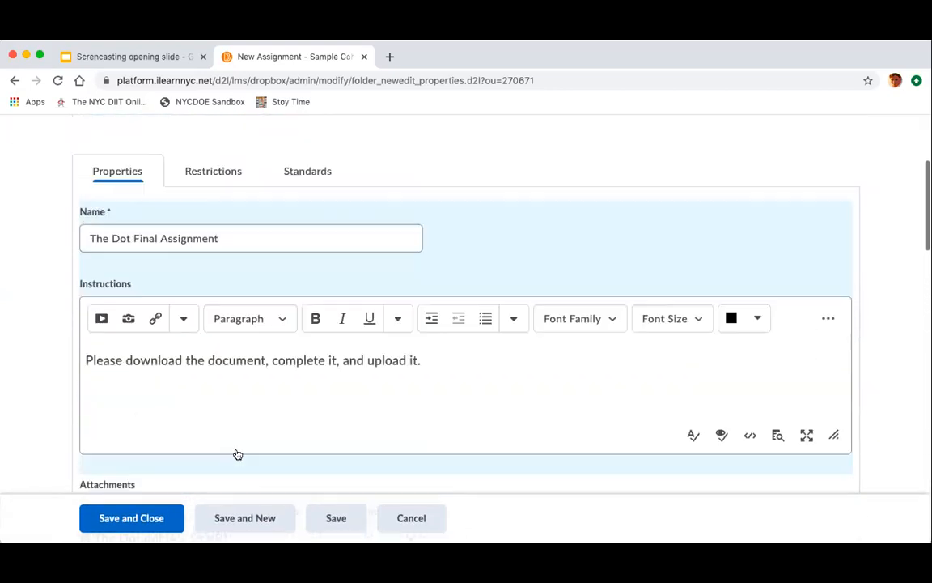
scroll(238, 453, up, 5)
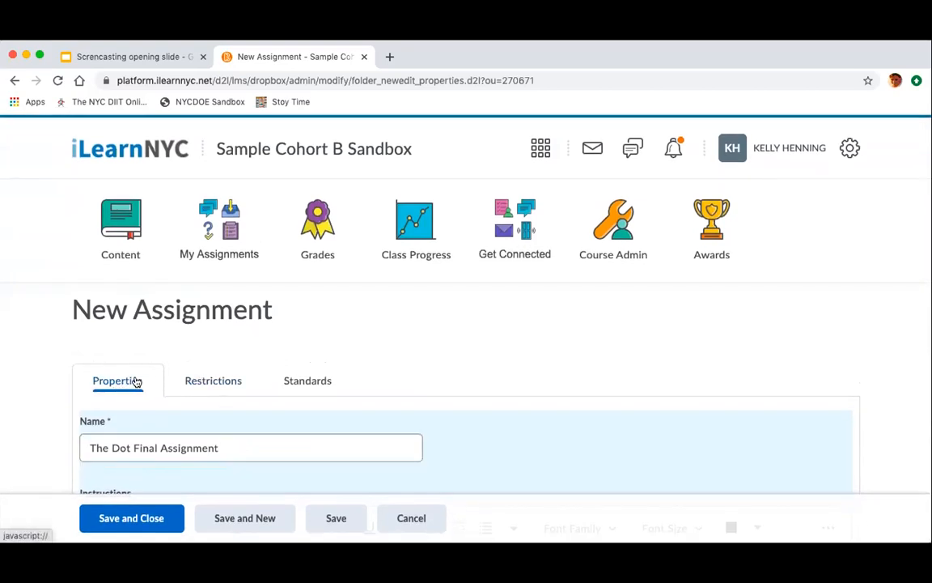
click(217, 383)
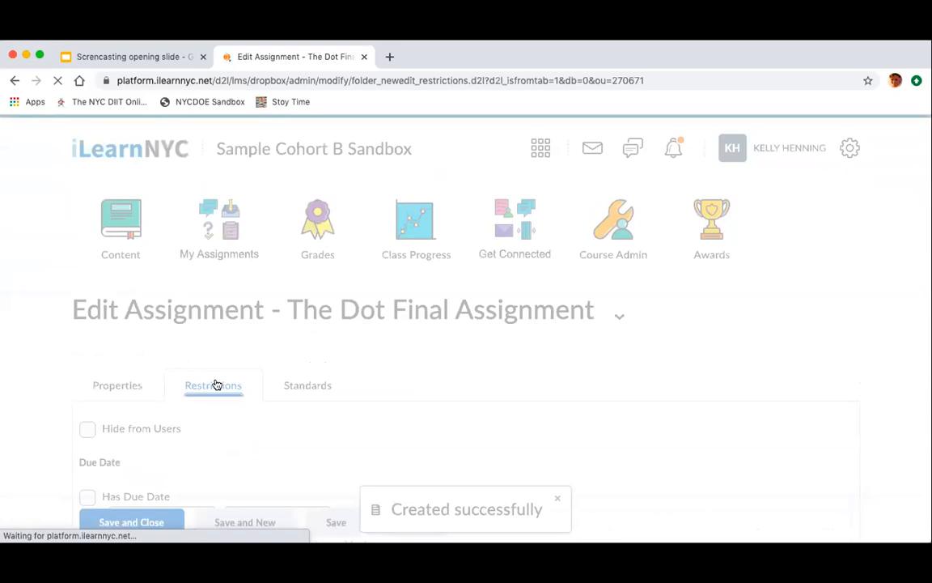
scroll(217, 384, down, 5)
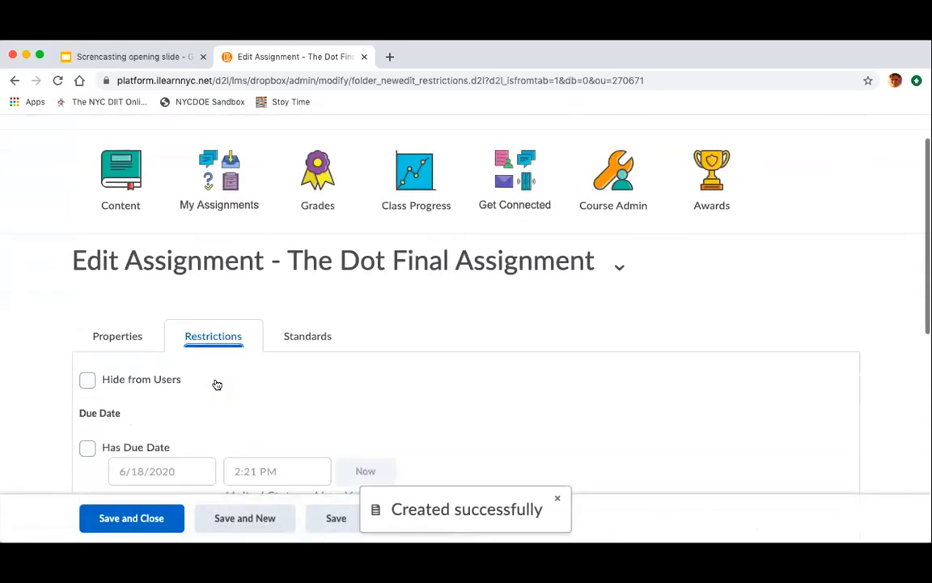
scroll(217, 385, down, 1)
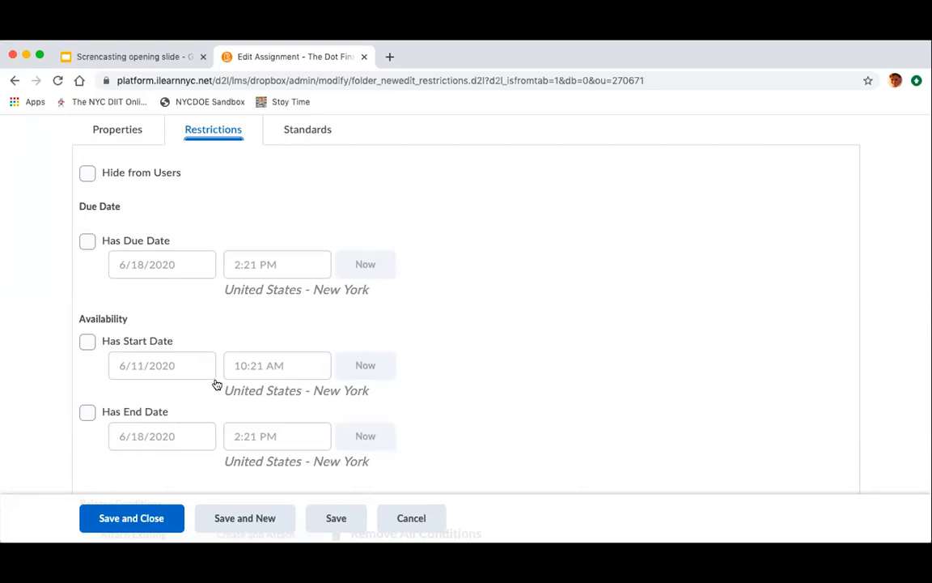
scroll(217, 385, down, 6)
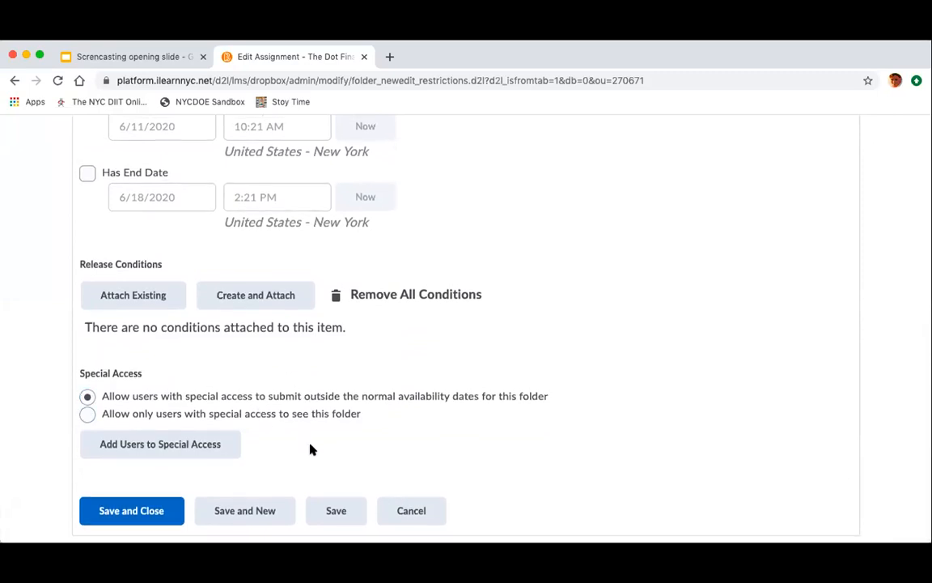
scroll(306, 447, up, 10)
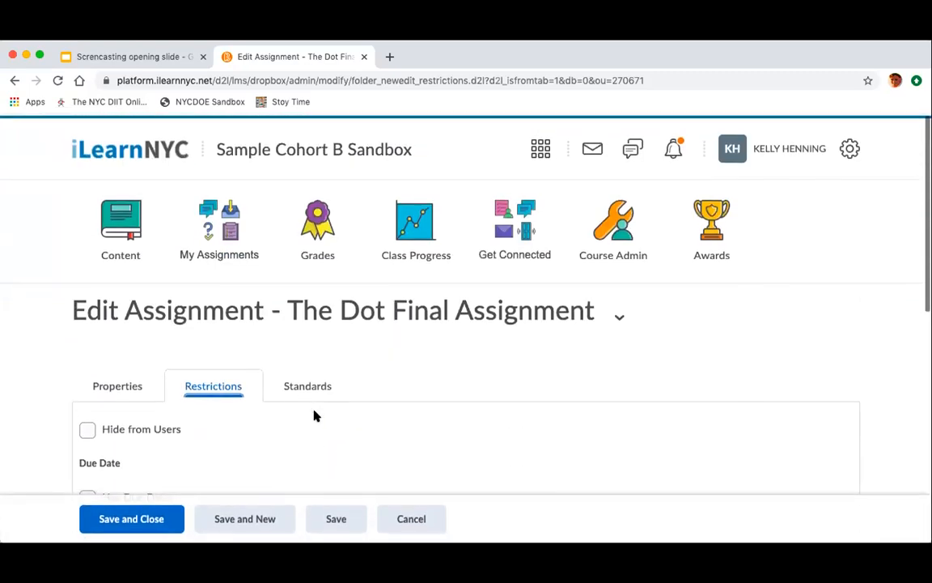
Browse the standards for the assignment and select English components 2L4.d, 2L4.e and 2L5.b.
click(303, 395)
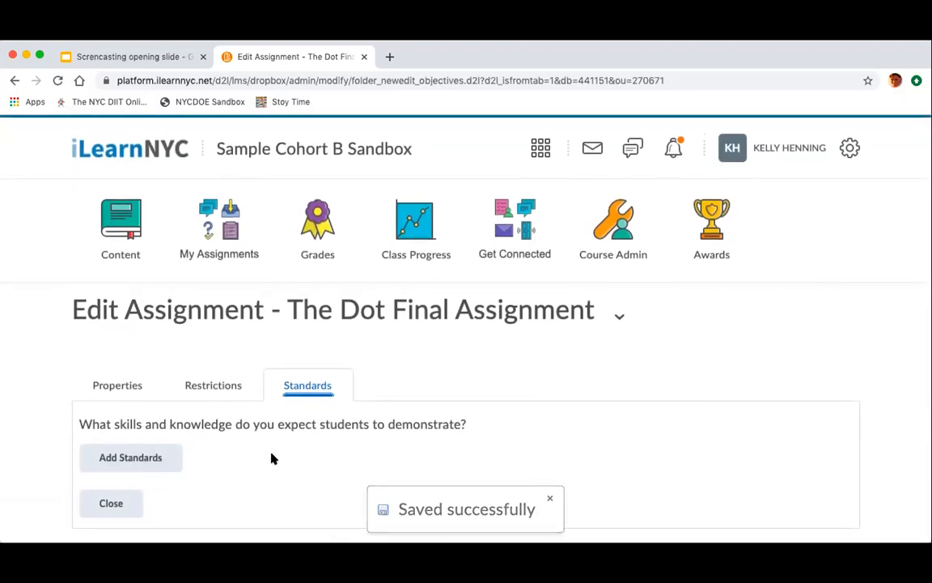
click(155, 460)
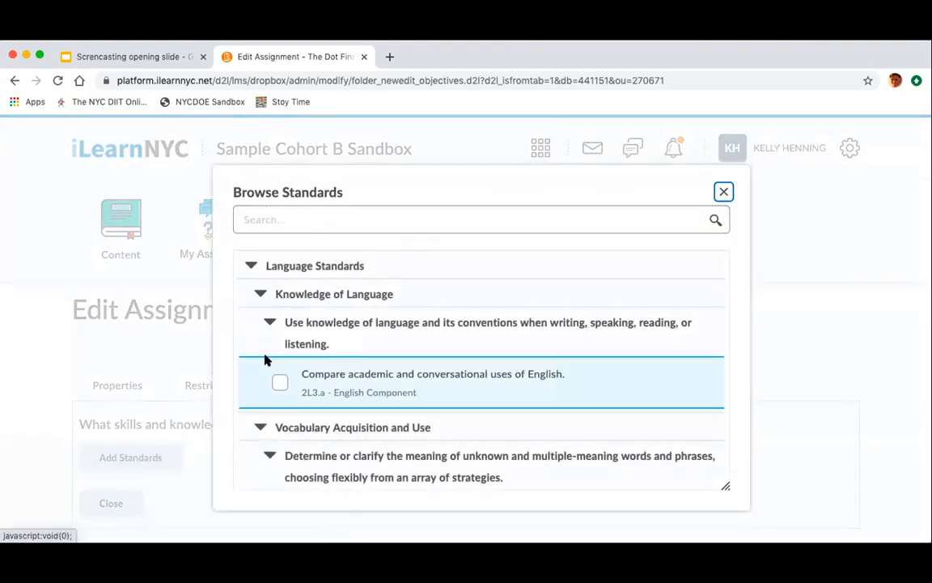
scroll(297, 395, down, 5)
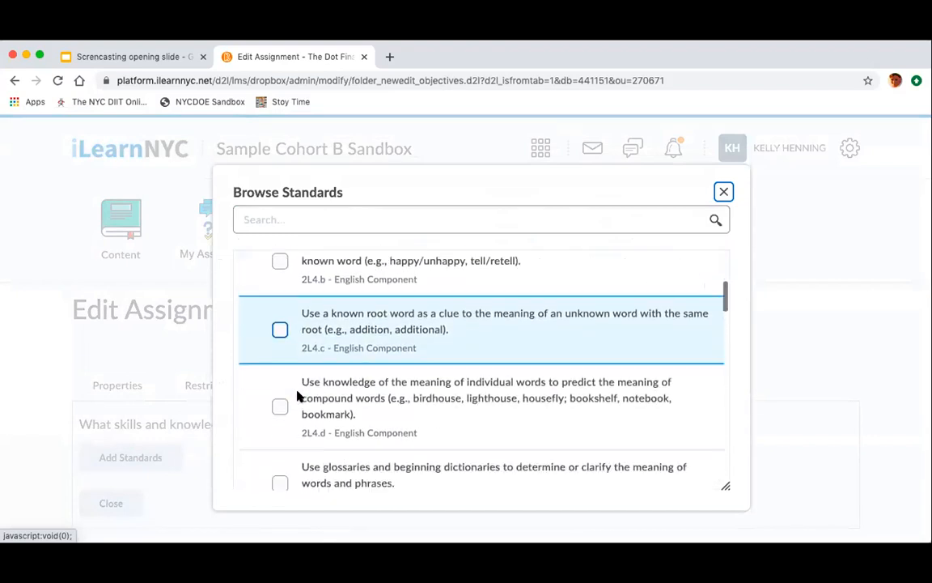
scroll(292, 380, down, 1)
click(281, 362)
click(281, 437)
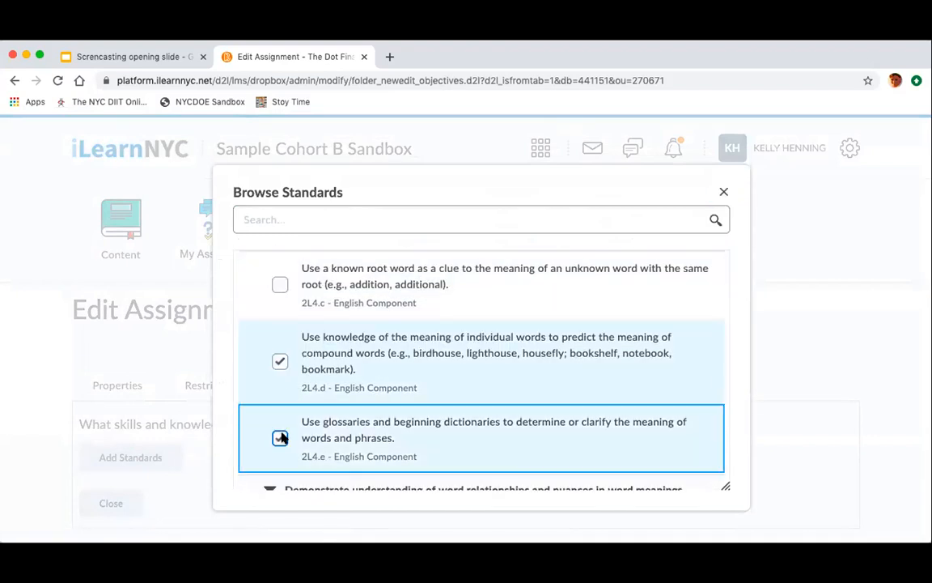
scroll(281, 437, down, 3)
click(280, 411)
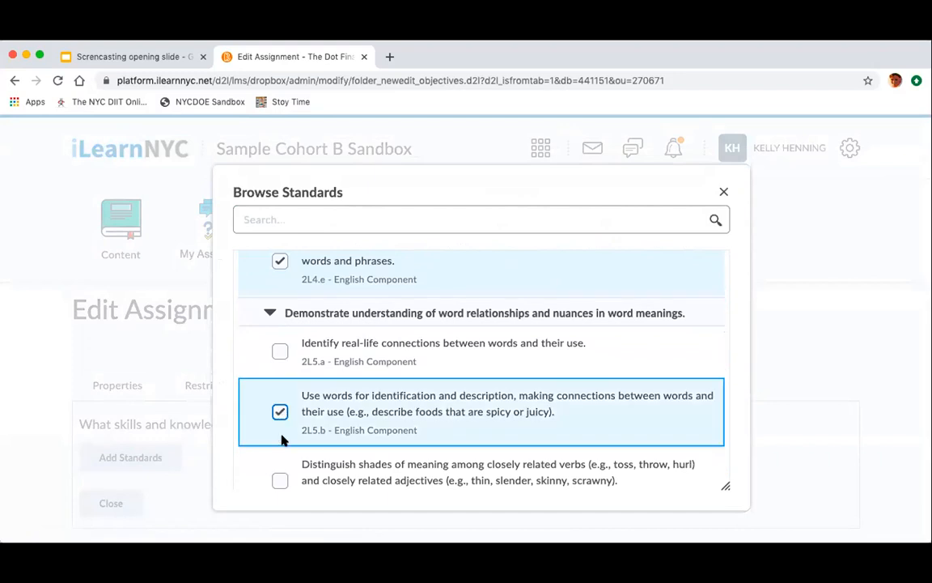
Select writing standard 2W3 as well and add all the chosen standards to the assignment.
scroll(281, 440, down, 10)
scroll(281, 439, down, 15)
scroll(282, 439, down, 12)
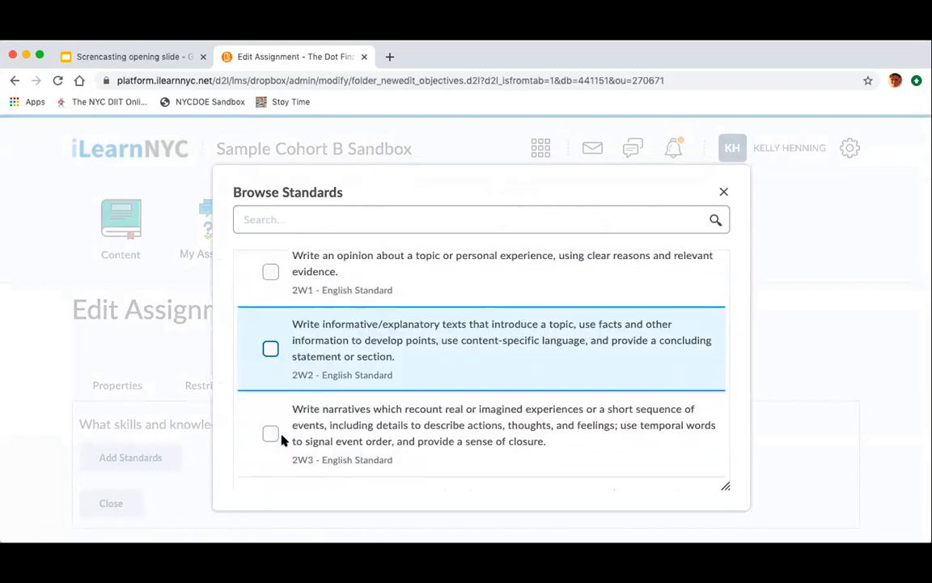
click(272, 435)
scroll(270, 441, down, 3)
click(300, 458)
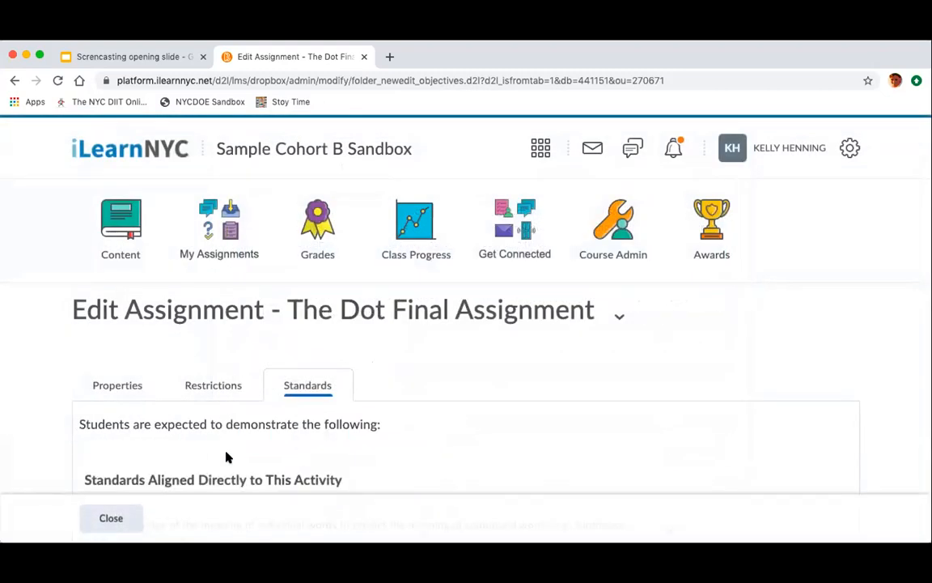
Check the standards aligned to the assignment and close its editor, returning to the assignments list.
scroll(84, 486, down, 1)
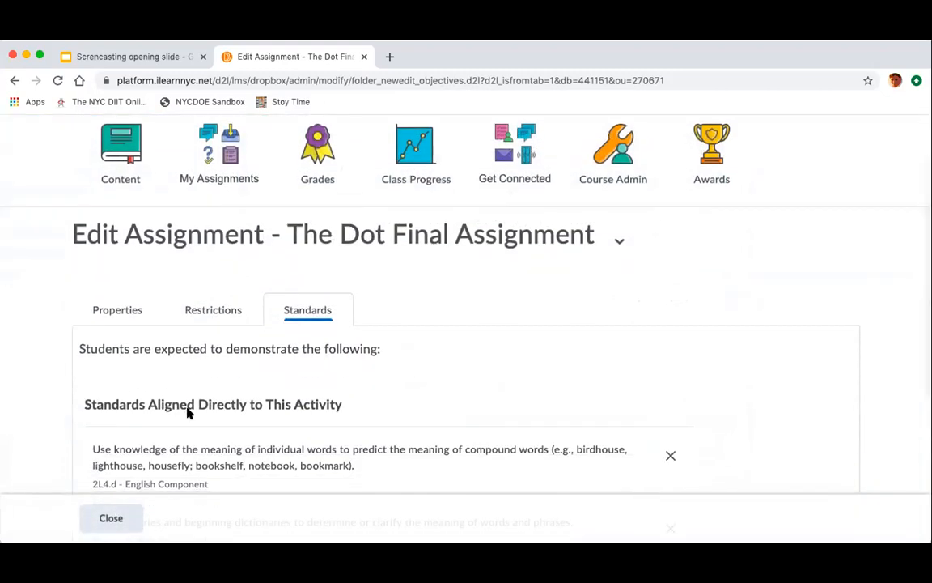
scroll(318, 407, down, 2)
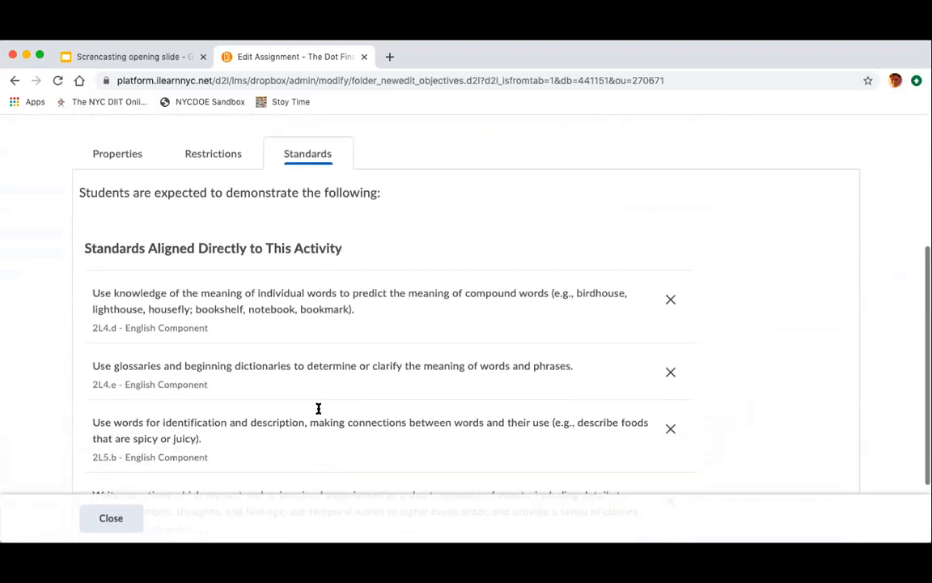
scroll(318, 409, down, 2)
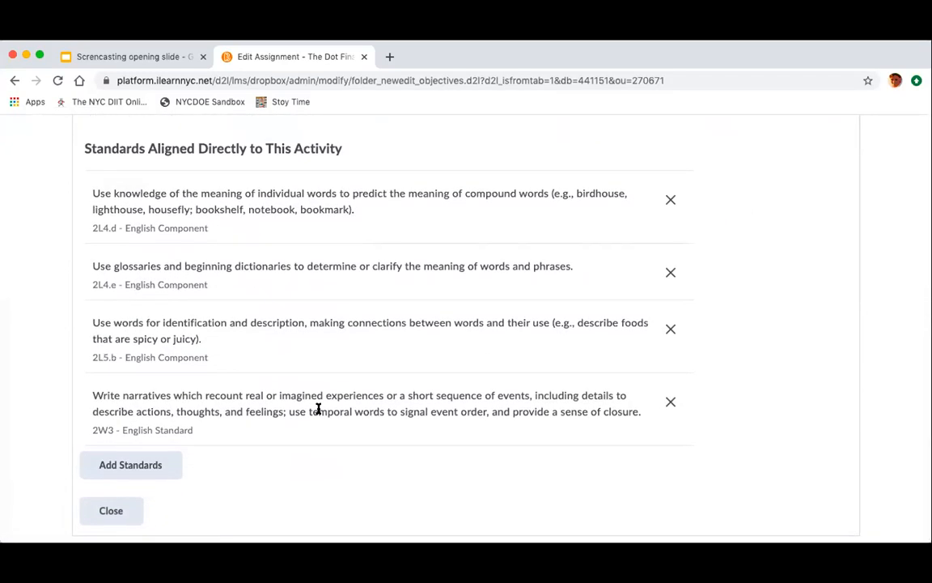
click(114, 511)
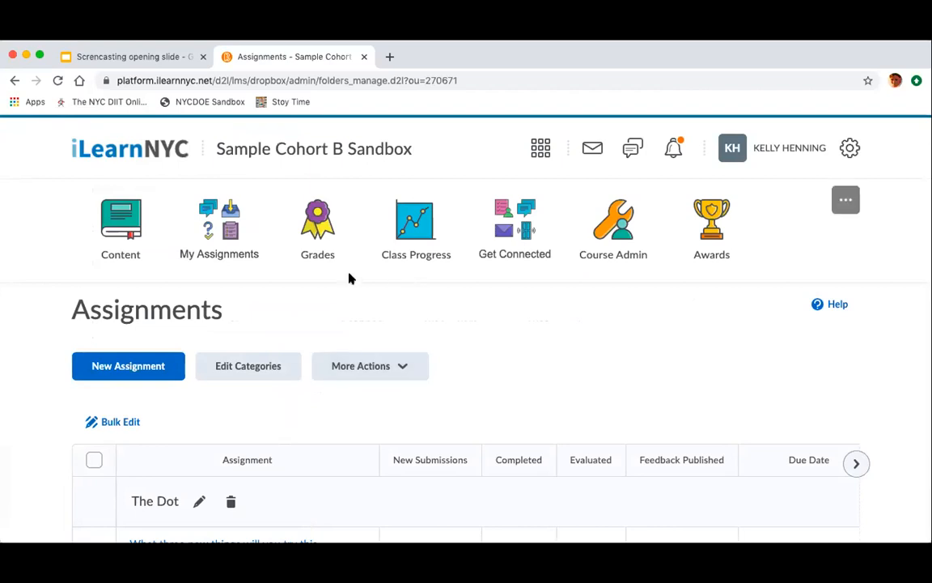
scroll(366, 254, down, 1)
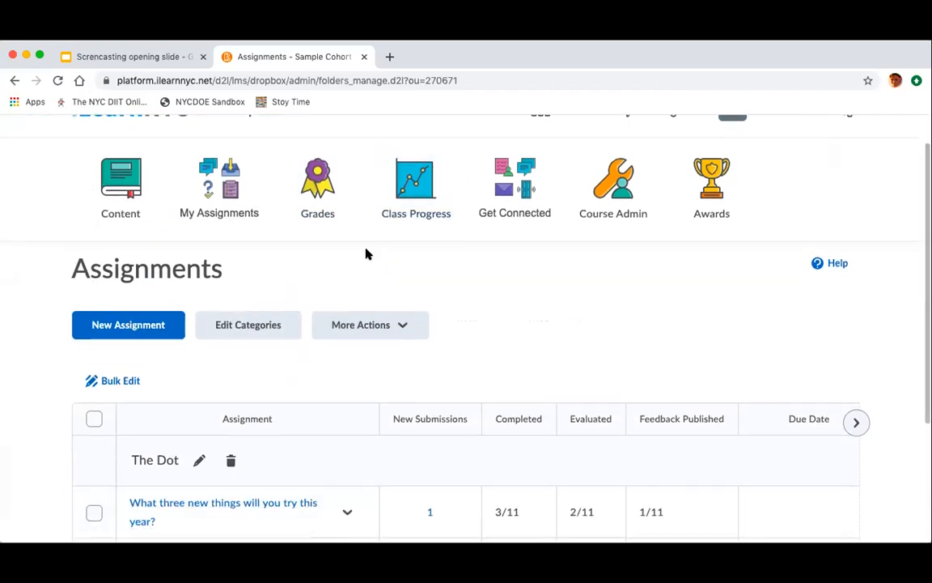
scroll(365, 254, up, 1)
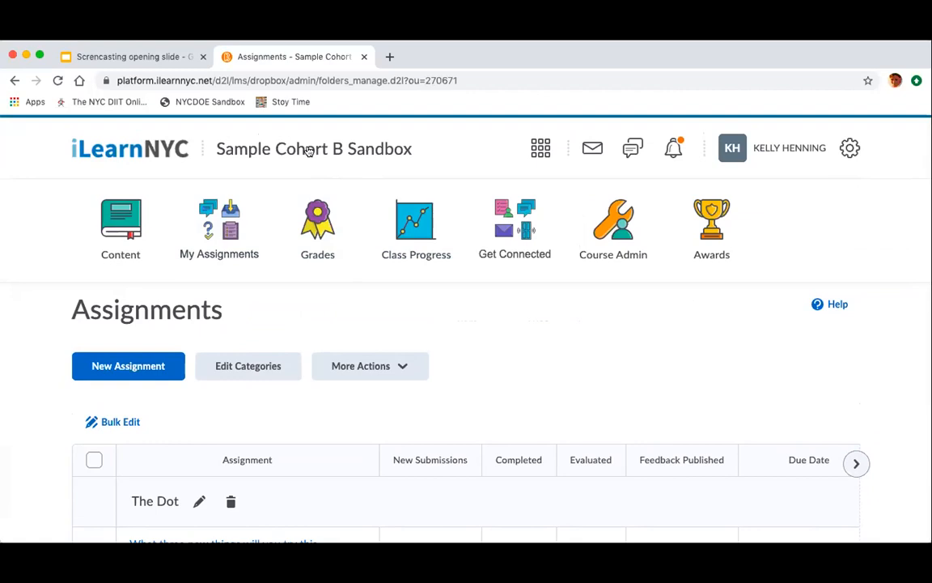
Add the existing The Dot Final Assignment to The Dot lesson in the Reading unit and make it visible to students.
click(139, 235)
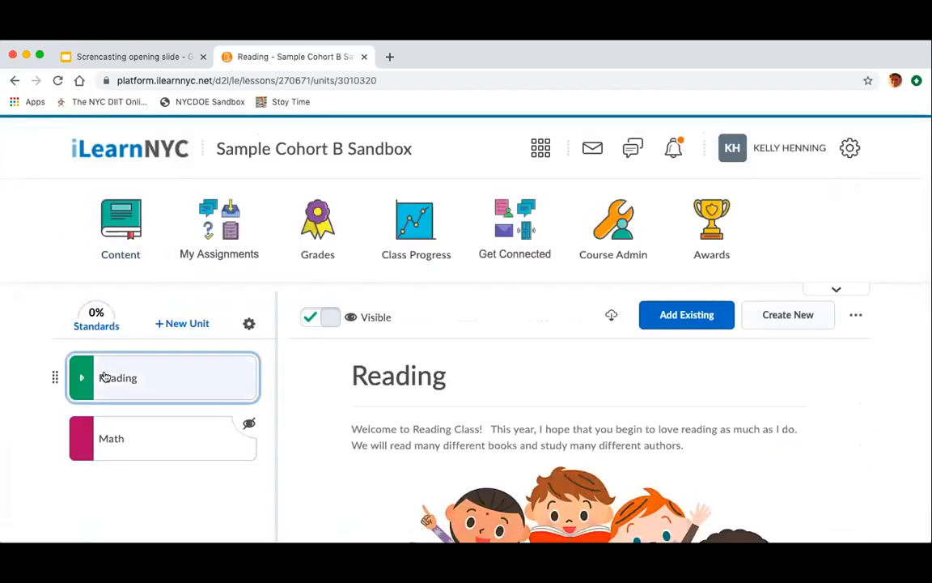
click(104, 378)
click(127, 431)
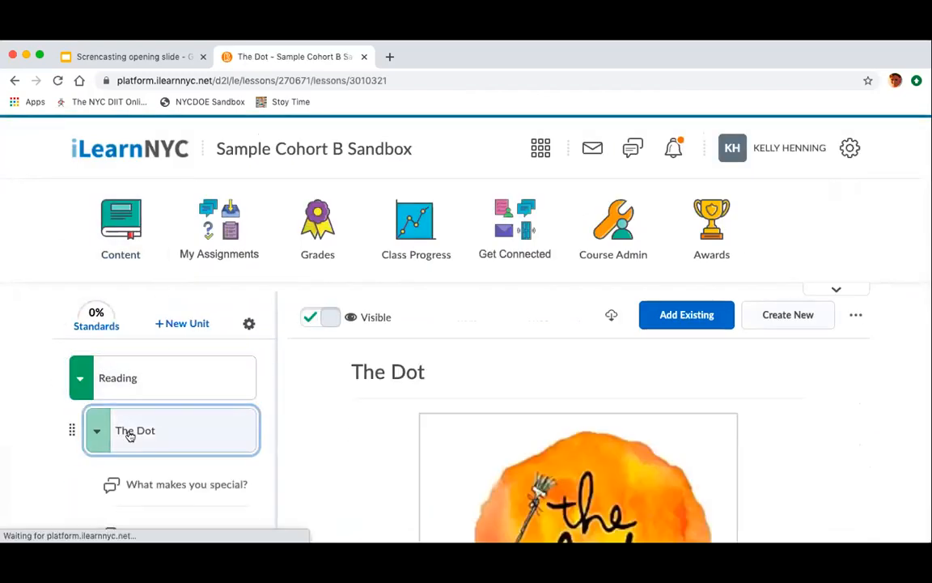
scroll(128, 435, down, 10)
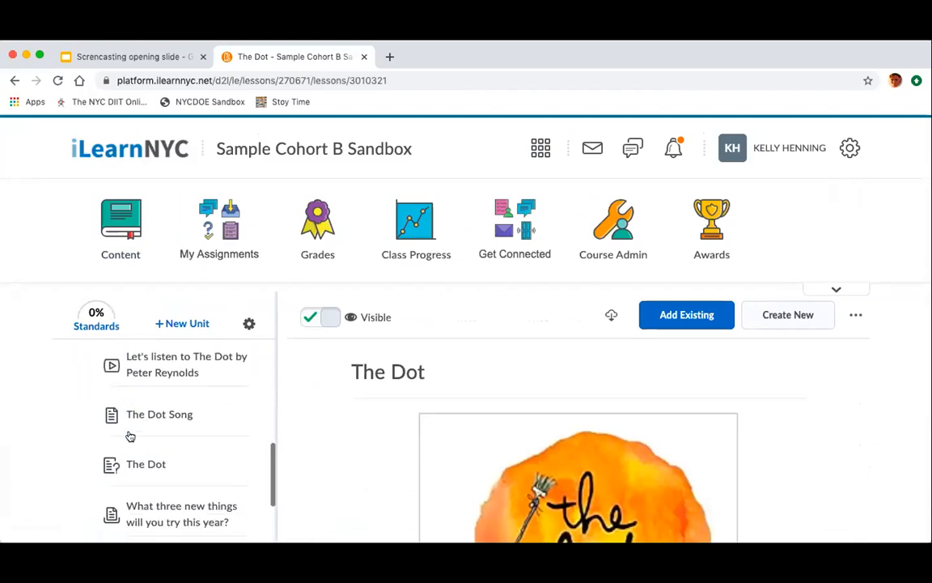
click(664, 318)
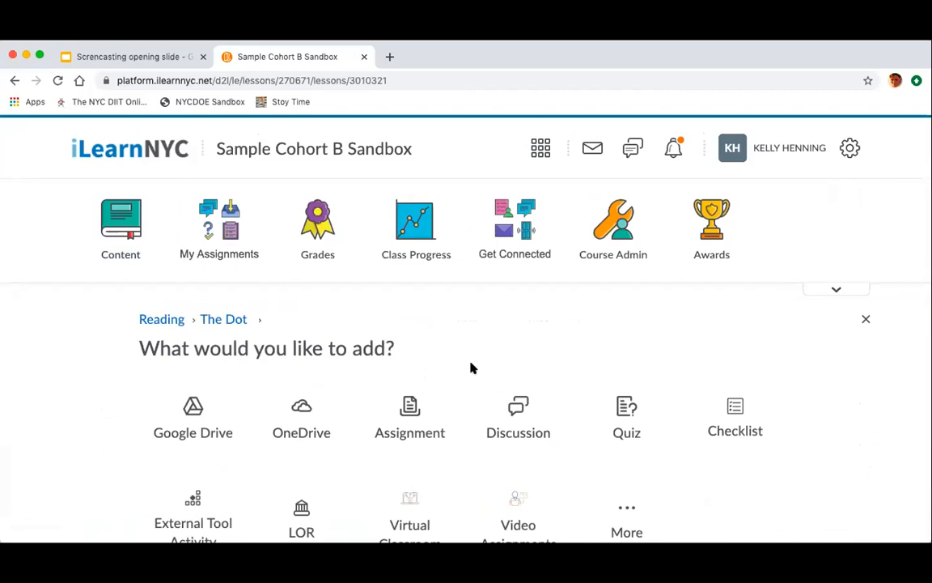
click(425, 420)
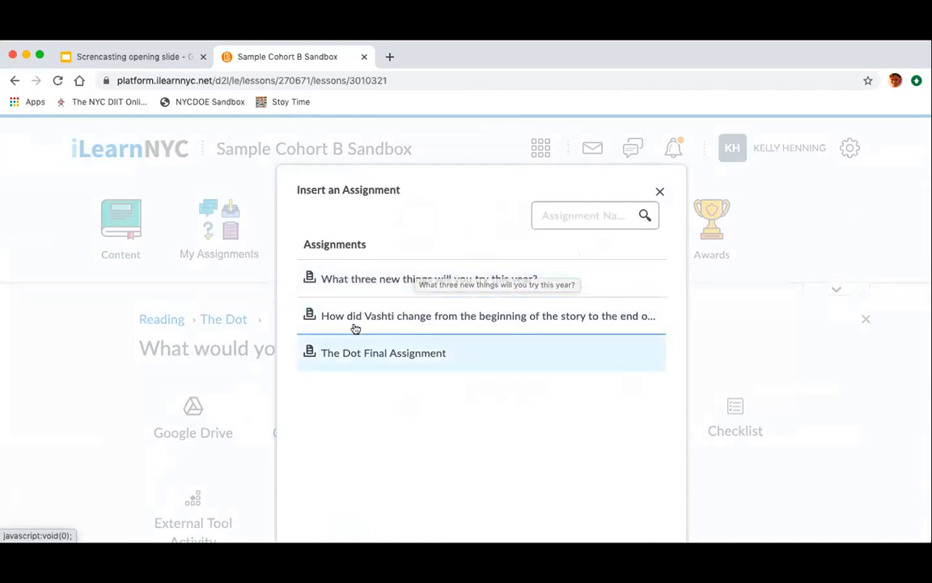
click(389, 357)
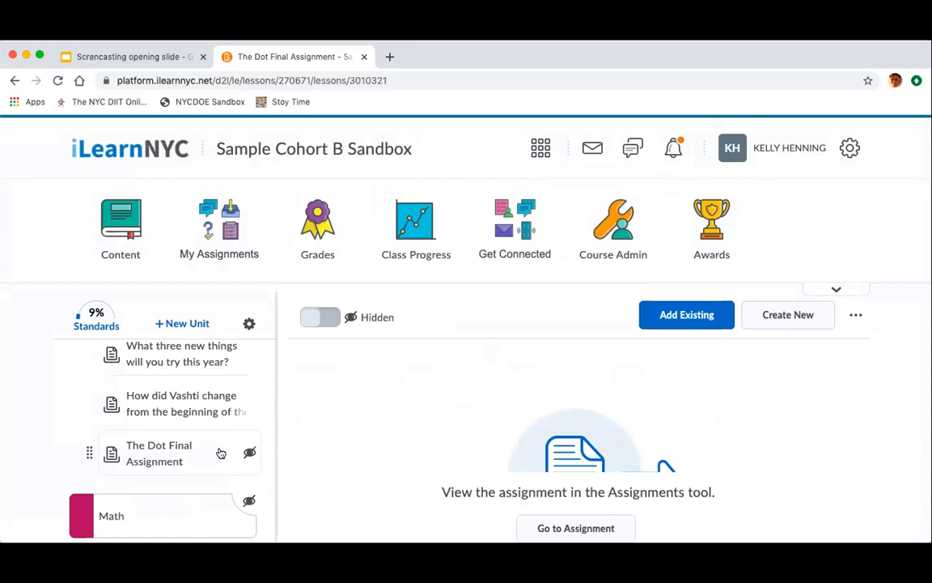
mouse_move(89, 453)
mouse_down()
mouse_move(85, 414)
mouse_move(82, 515)
mouse_move(69, 445)
mouse_move(75, 454)
mouse_up()
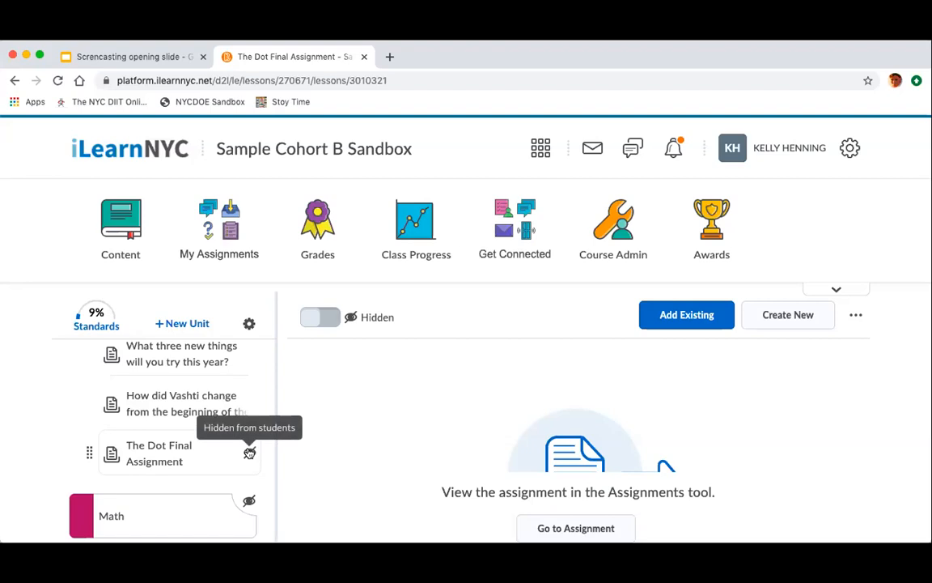
click(331, 321)
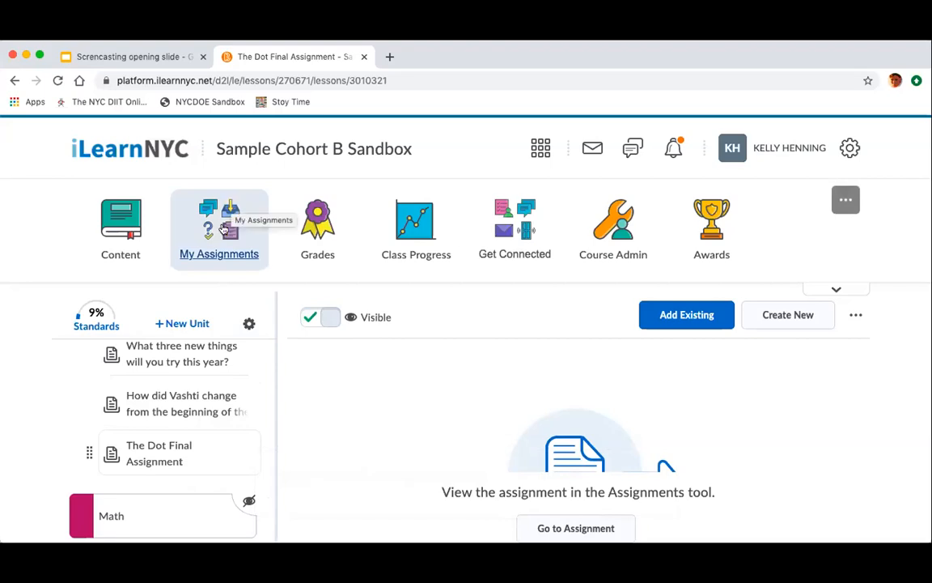
Open the new submission for "What three new things will you try this year?" from the course's assignments list for evaluation.
click(223, 230)
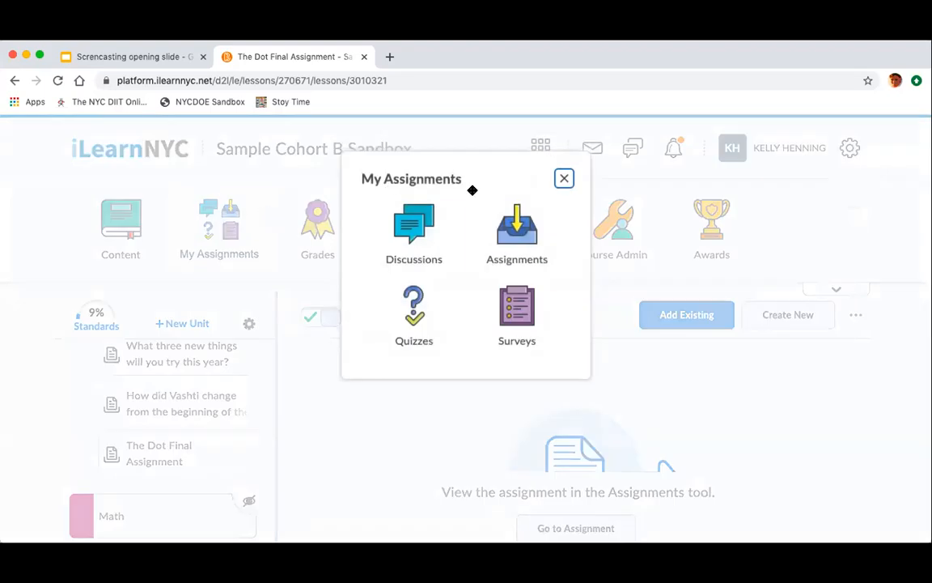
click(505, 231)
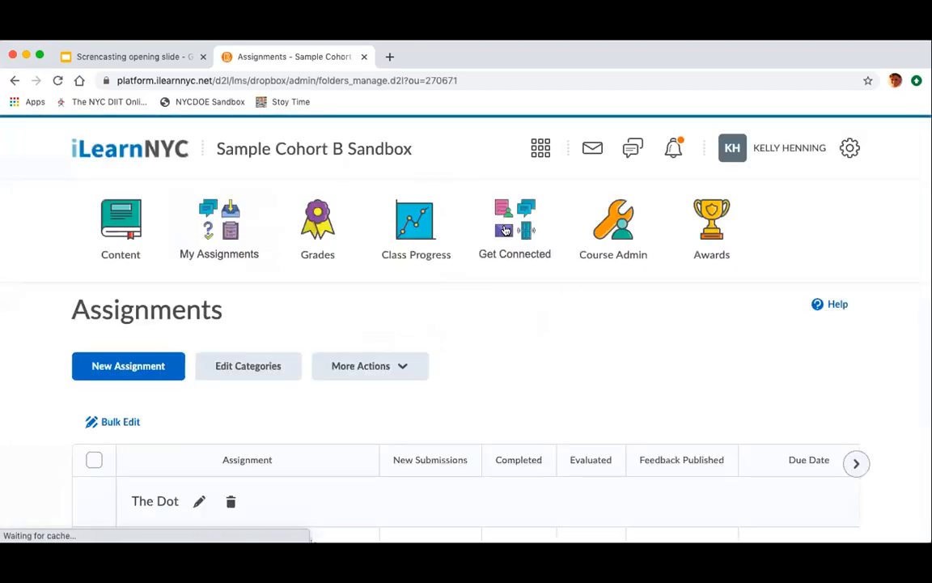
scroll(533, 352, down, 5)
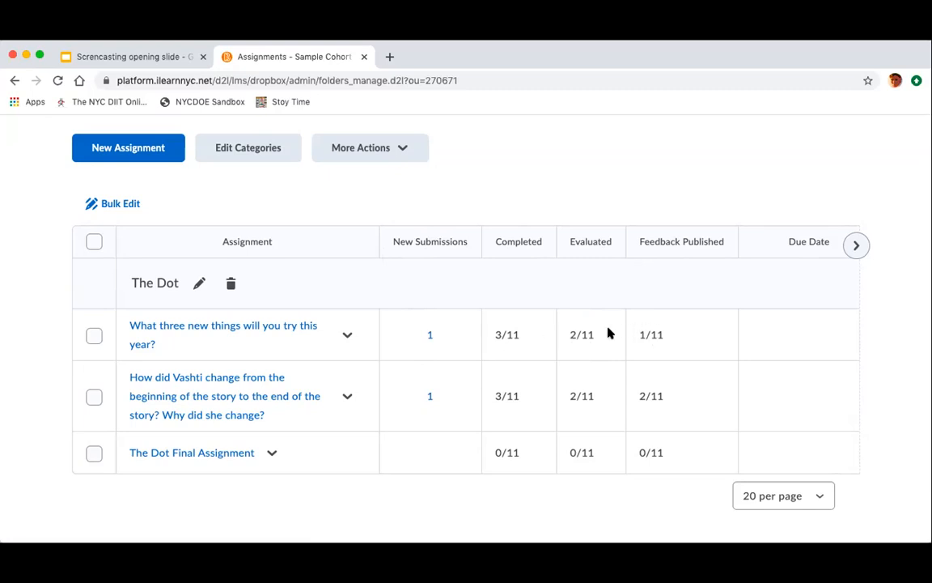
click(432, 338)
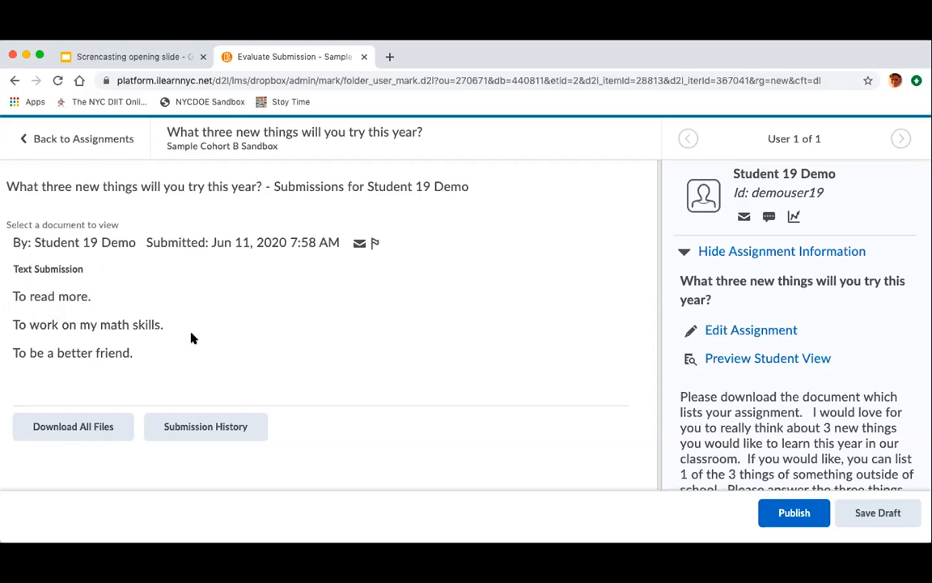
scroll(778, 267, down, 8)
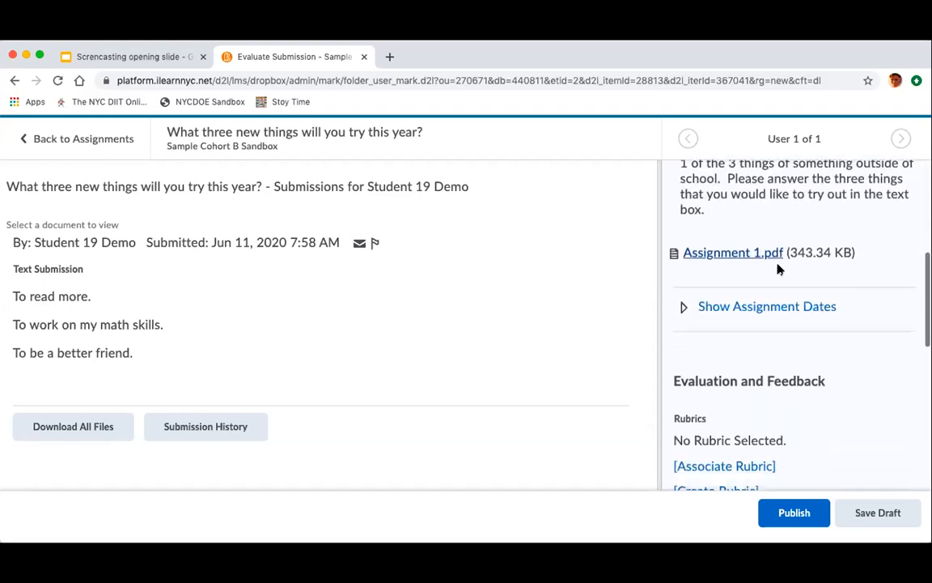
Set the score for the "What three new things will you try this year?" submission to 15.
scroll(777, 269, up, 2)
scroll(777, 270, down, 1)
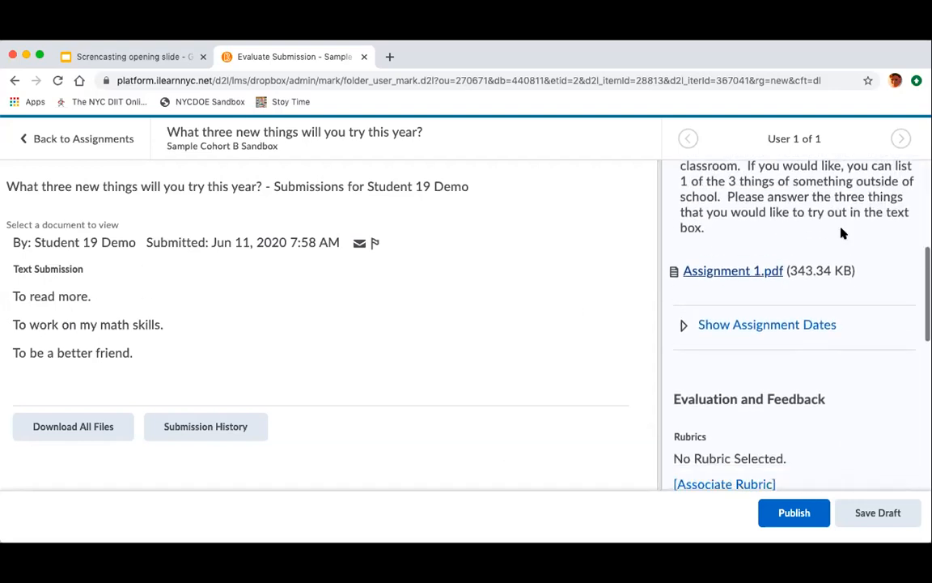
scroll(767, 247, down, 5)
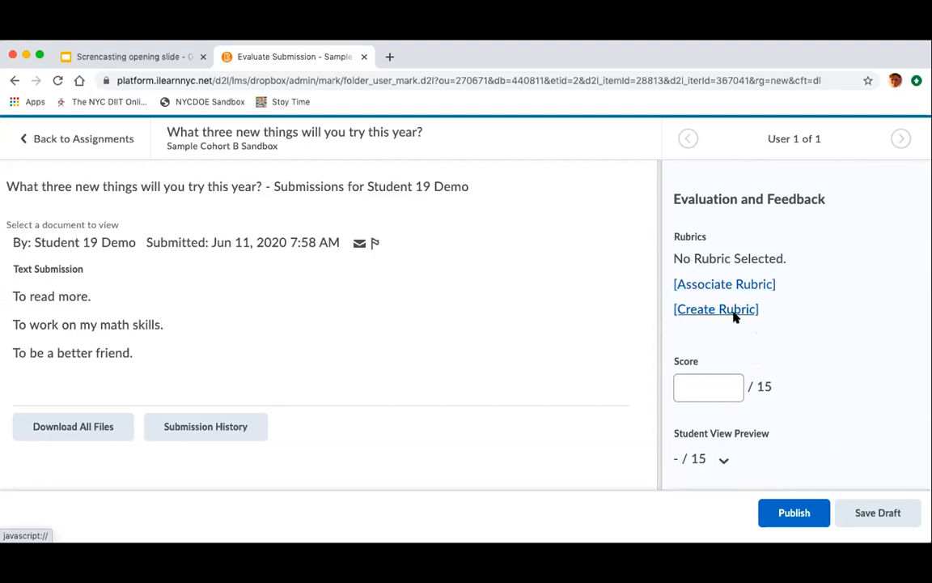
click(710, 389)
text(15)
Enter the feedback "I love these goals!" for the submission and save the evaluation as a draft.
scroll(708, 386, down, 4)
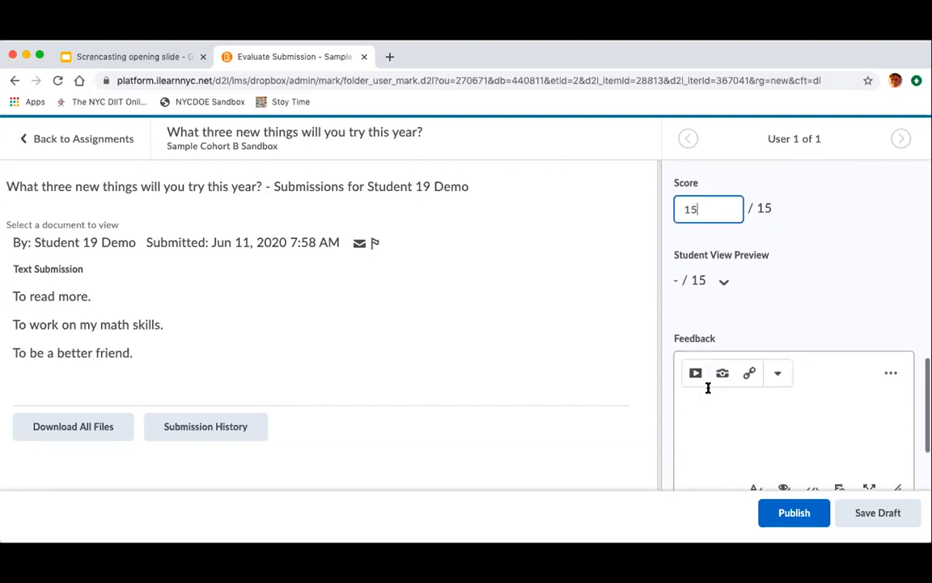
click(708, 389)
text(I love these goals!)
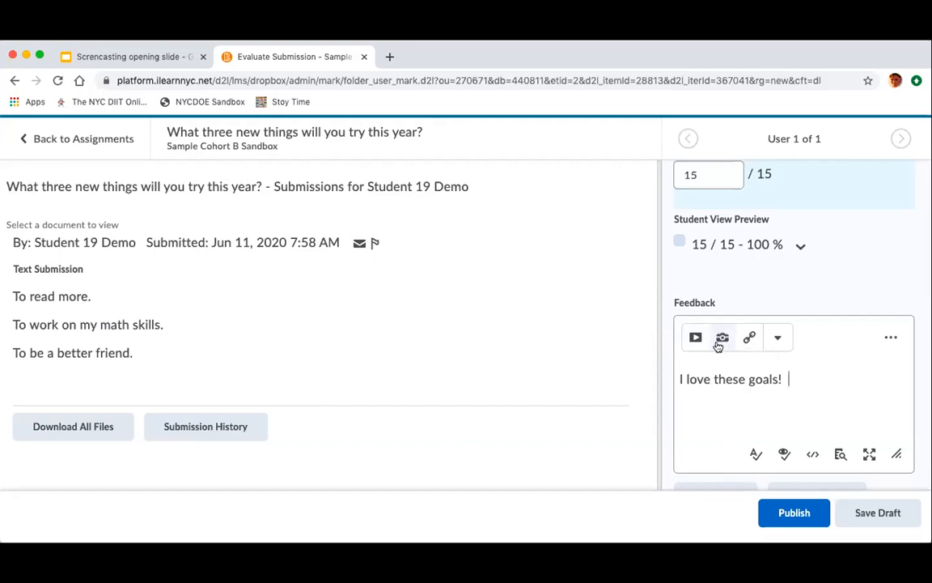
scroll(766, 382, down, 2)
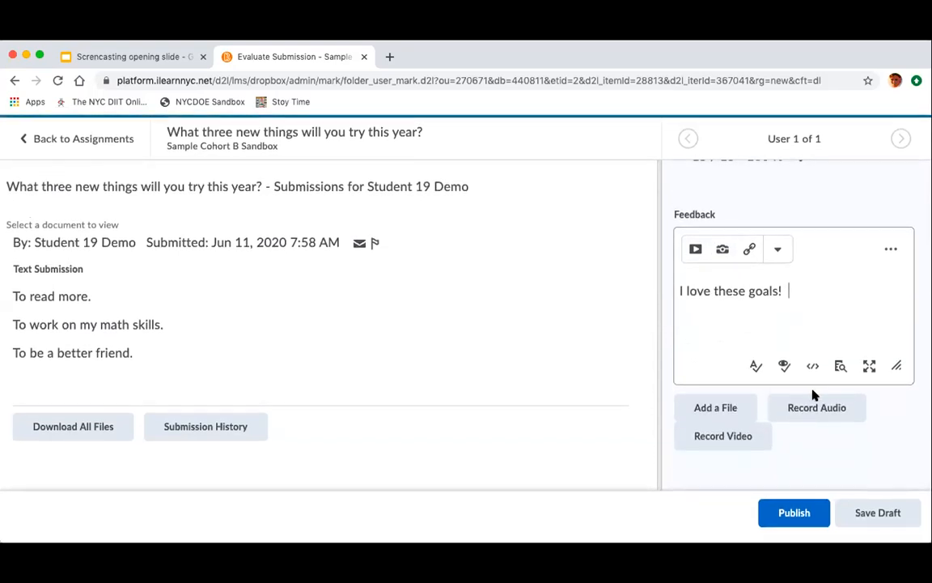
click(878, 514)
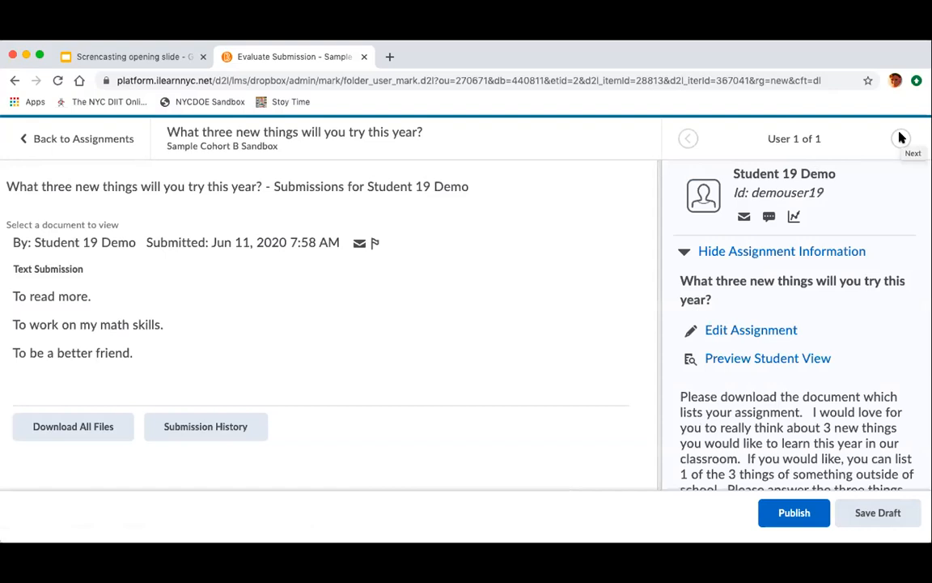
Return to the assignments list, open Demo19.pdf from the new submission on how Vashti changed, and show its annotation tools.
click(70, 141)
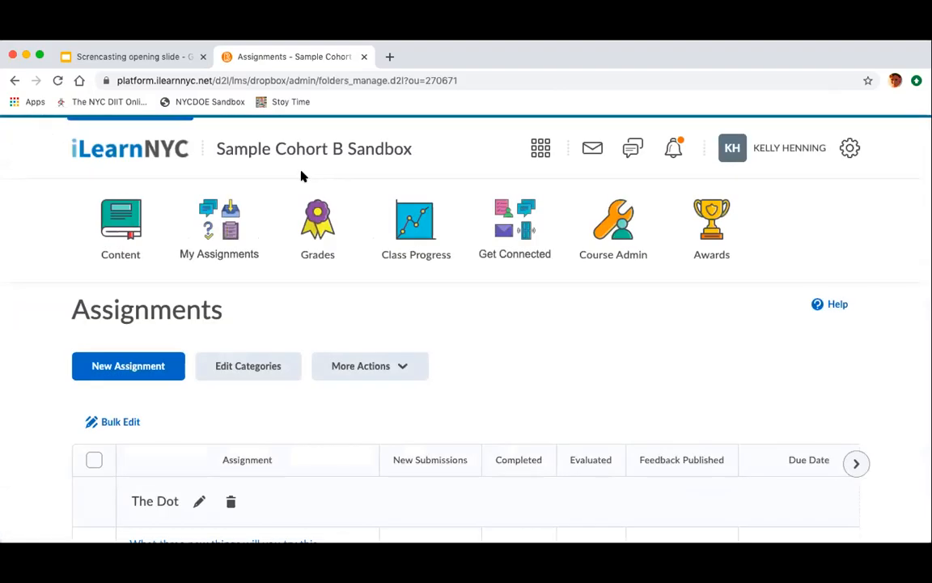
scroll(304, 183, down, 2)
scroll(308, 192, down, 3)
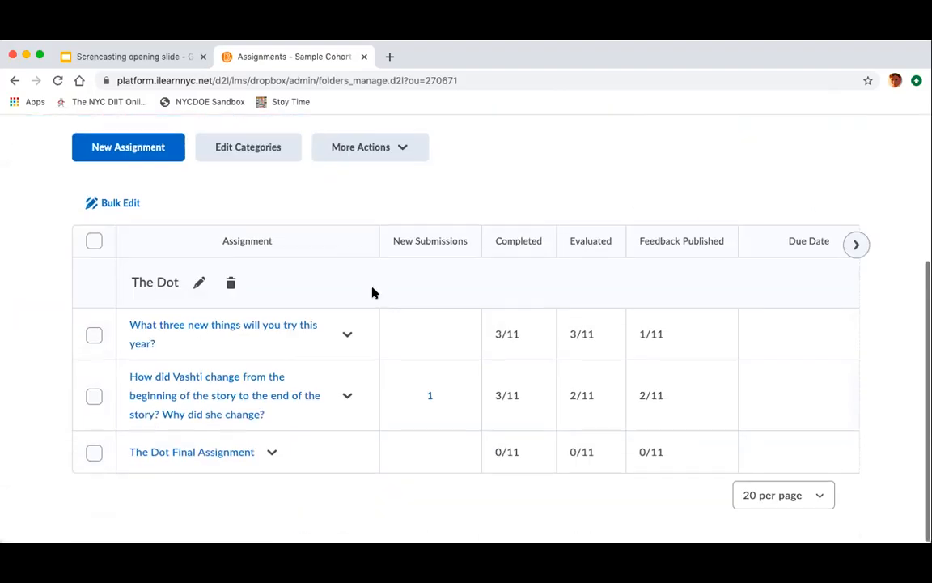
click(431, 398)
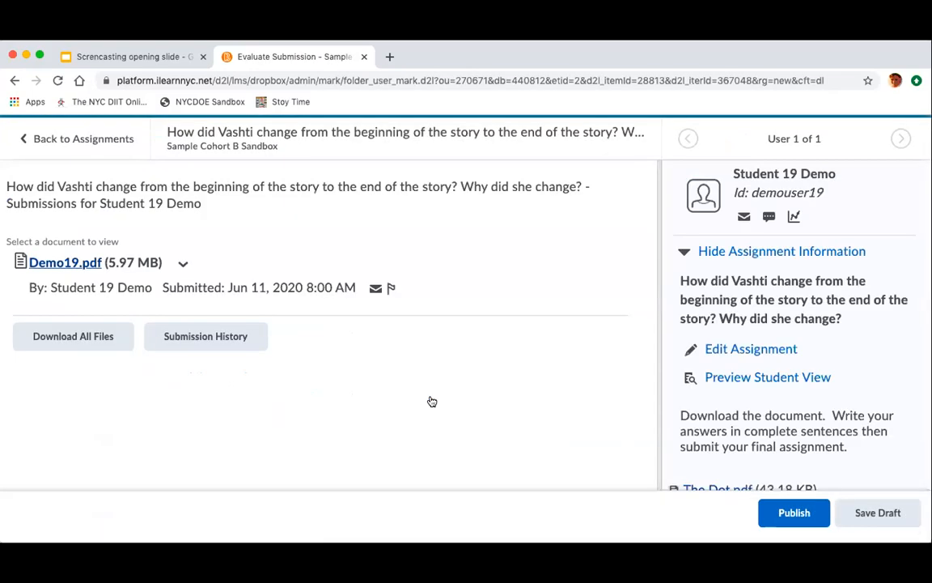
click(73, 264)
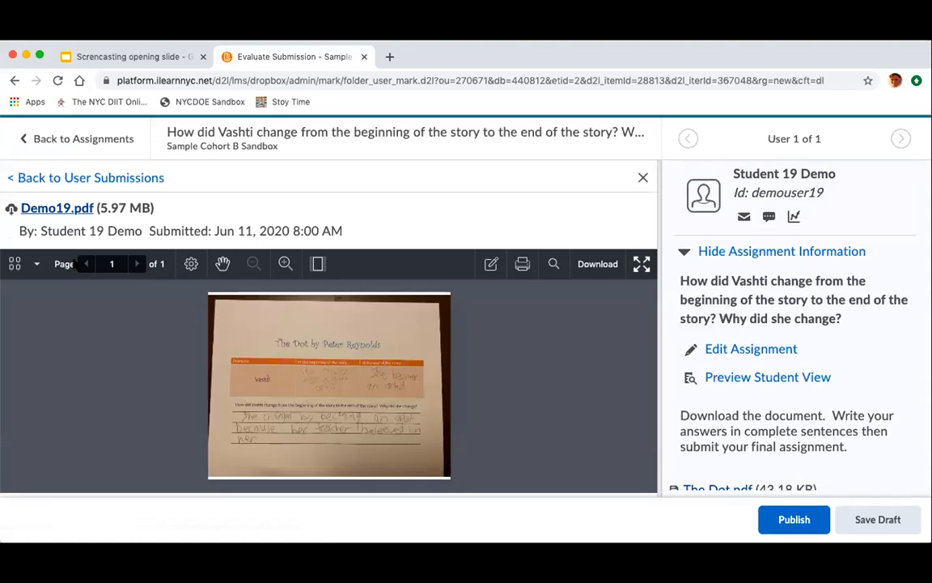
click(492, 265)
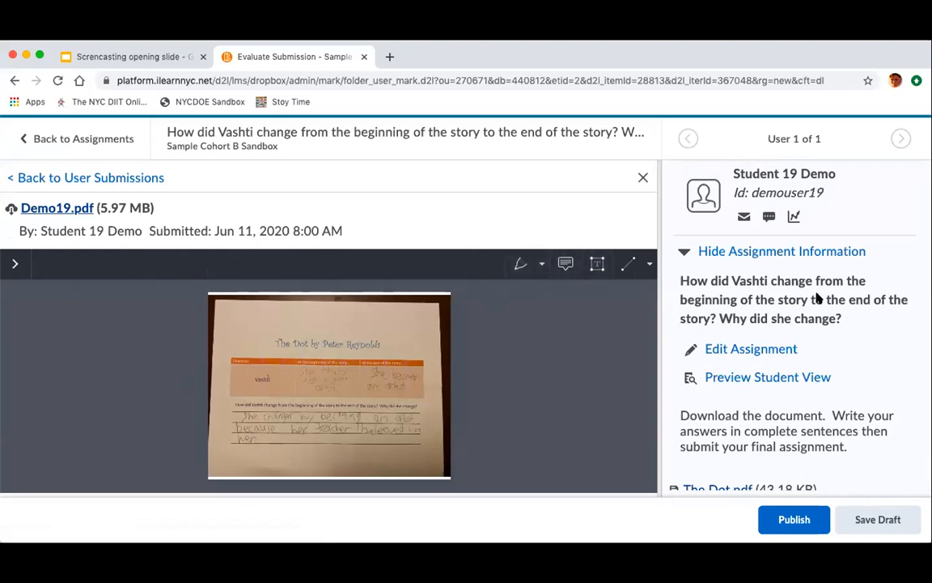
Set the score for the submission on how Vashti changed to 19 and publish the evaluation.
scroll(817, 298, down, 5)
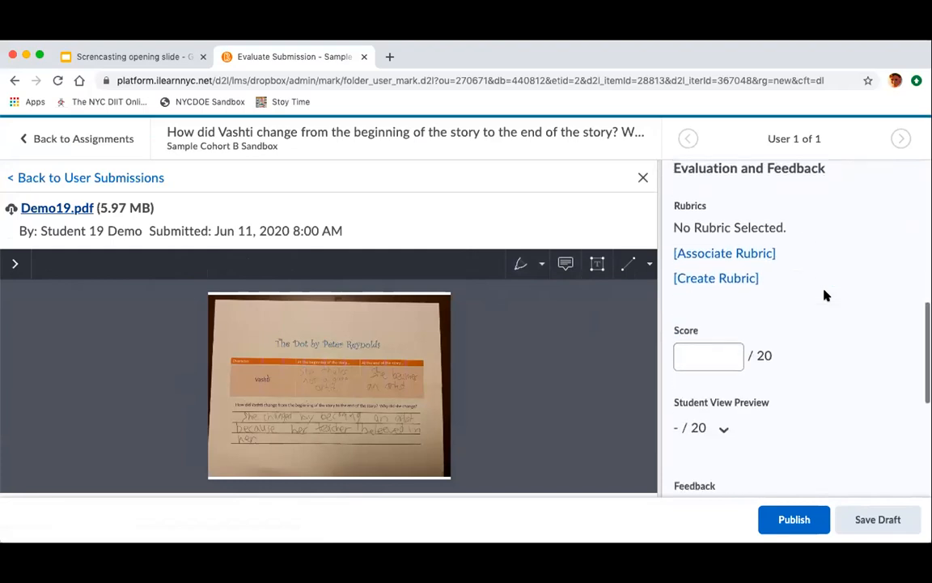
scroll(825, 296, down, 2)
click(724, 272)
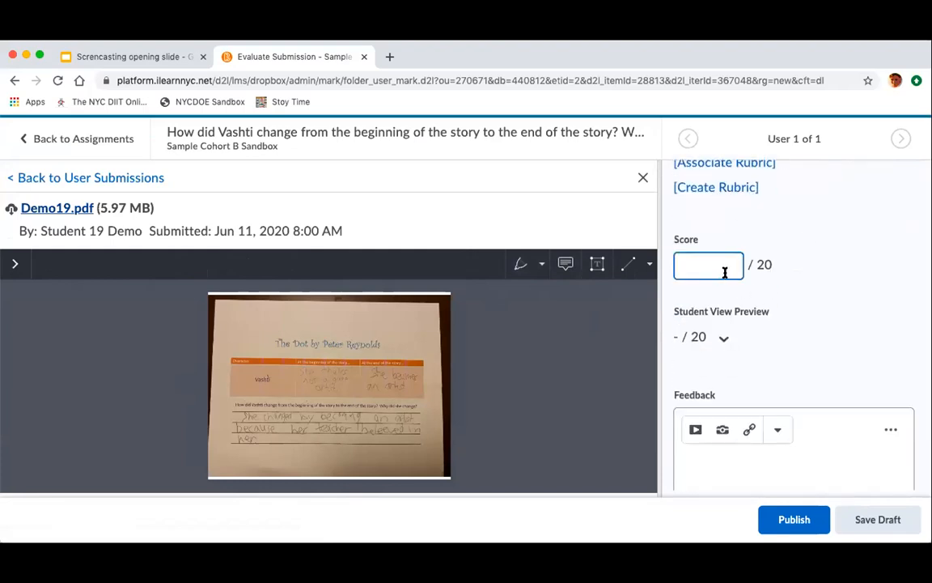
text(19)
click(704, 455)
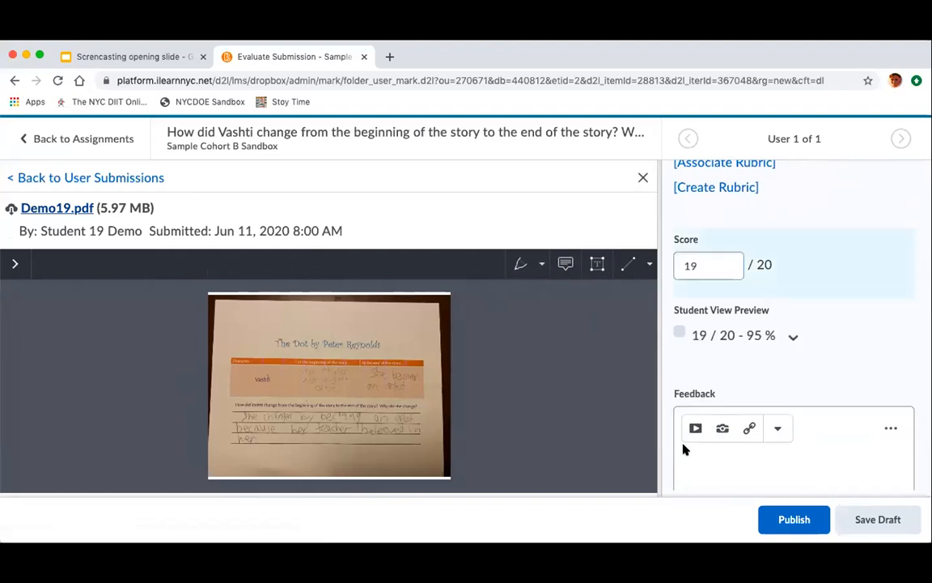
scroll(729, 421, down, 3)
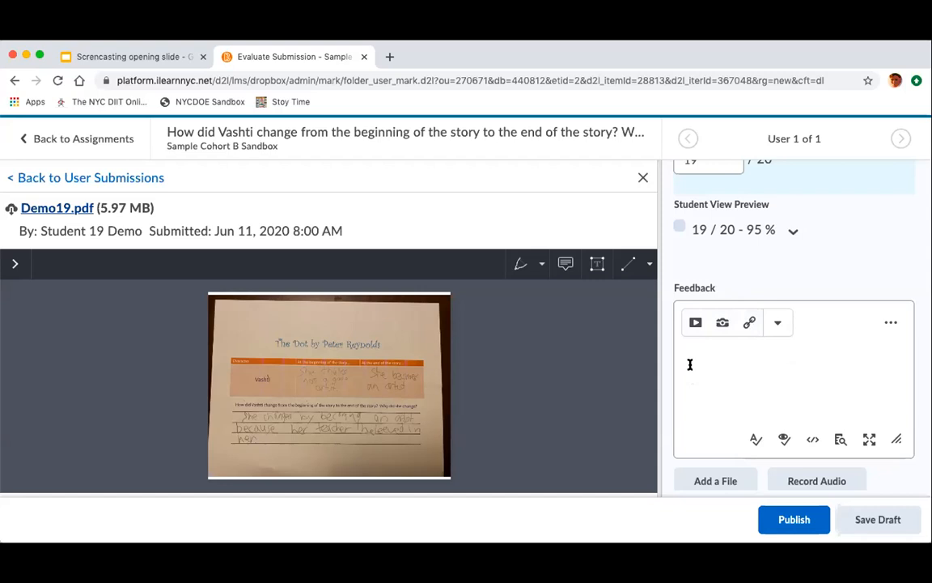
scroll(722, 358, down, 3)
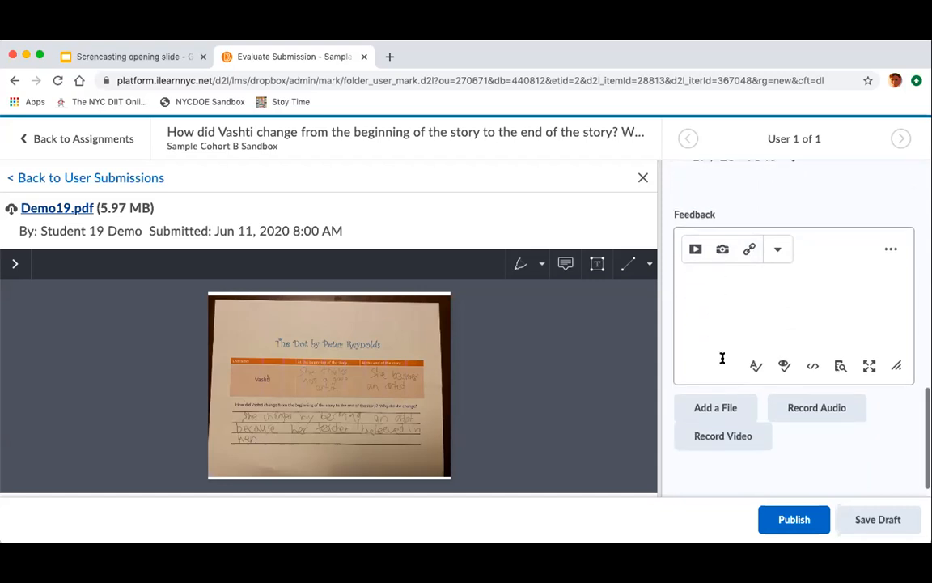
click(807, 524)
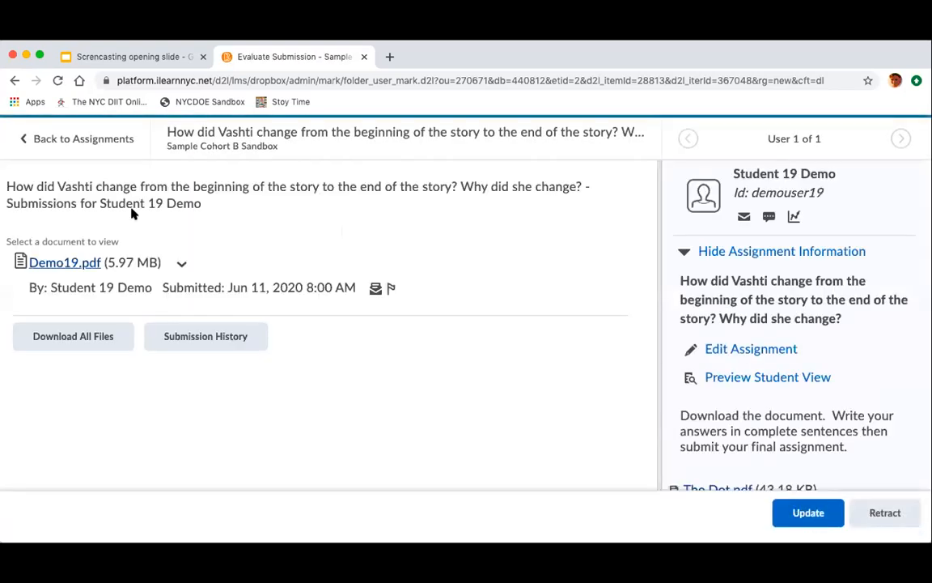
Return to the assignments list and check the completed, evaluated and feedback published status of The Dot assignments.
click(72, 142)
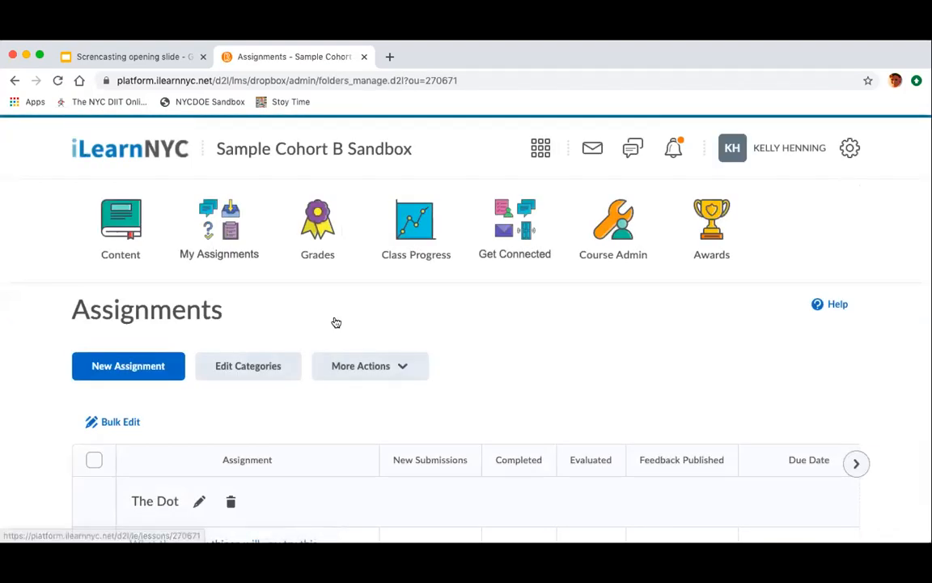
scroll(422, 439, down, 3)
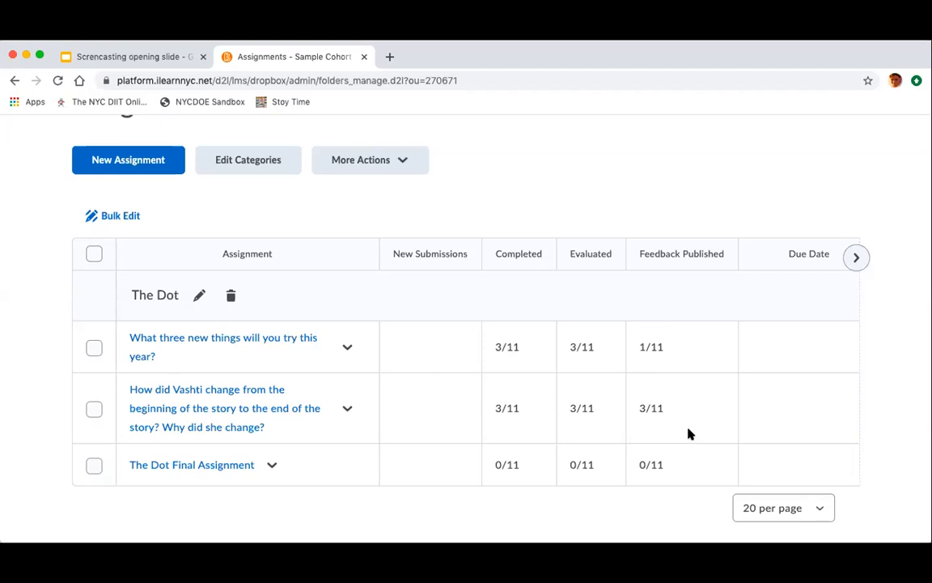
scroll(544, 444, up, 4)
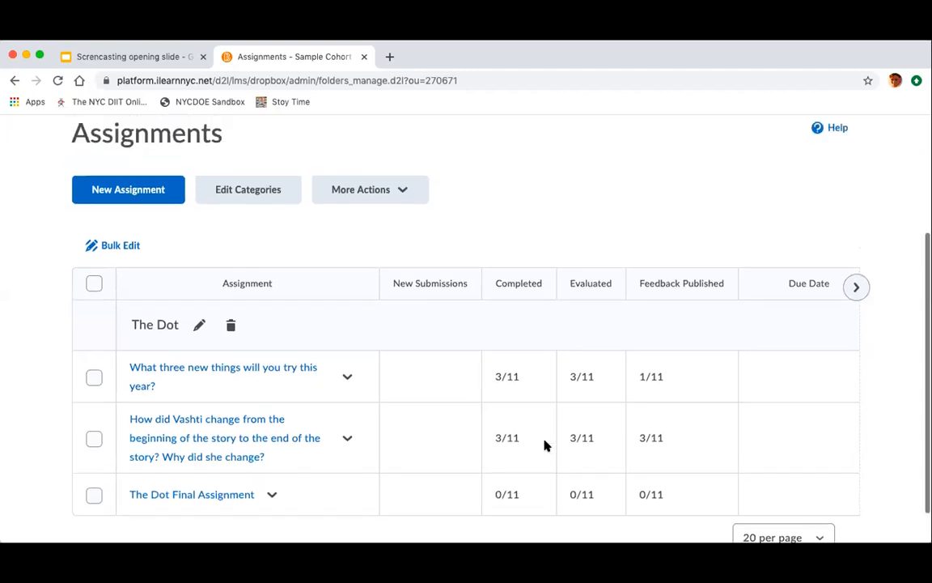